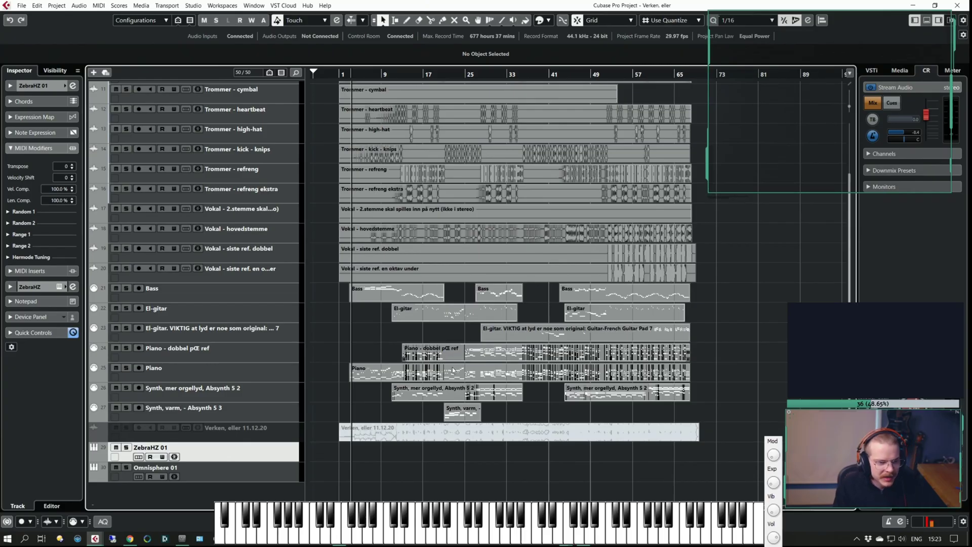
# Select the Omnisphere 01 instrument track header in the track list
pyautogui.click(254, 479)
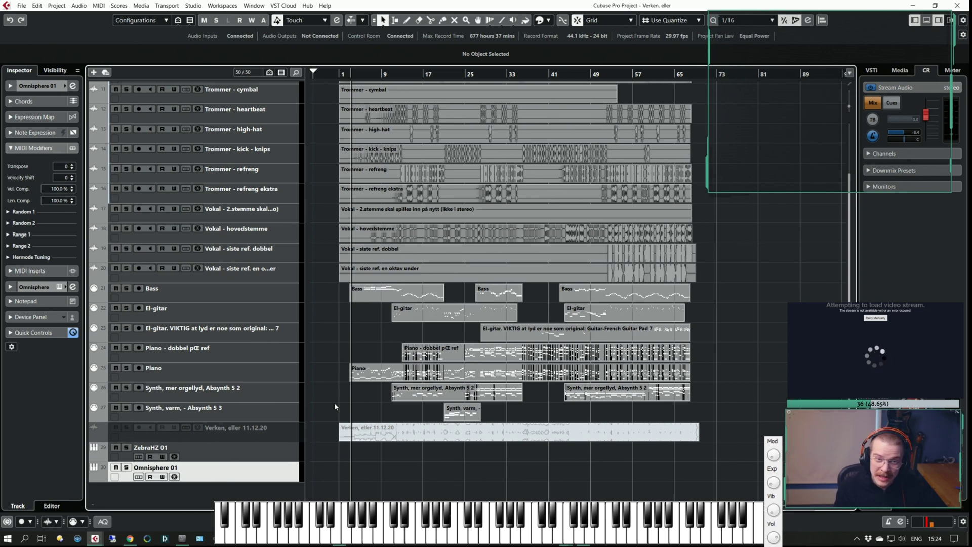
# Open Studio > Audio Connections and view the empty External Instruments list after checking Control Room
pyautogui.click(192, 6)
pyautogui.moveTo(253, 10)
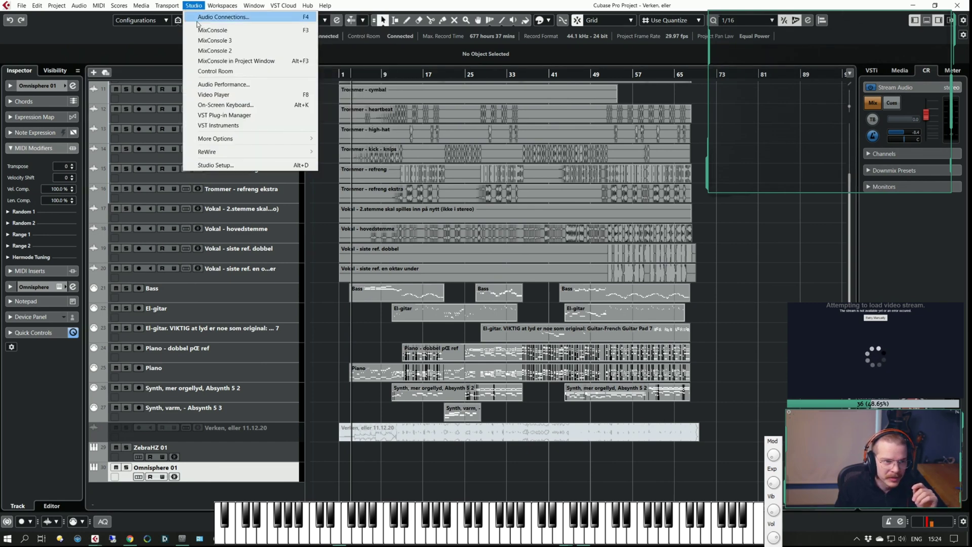
pyautogui.click(197, 22)
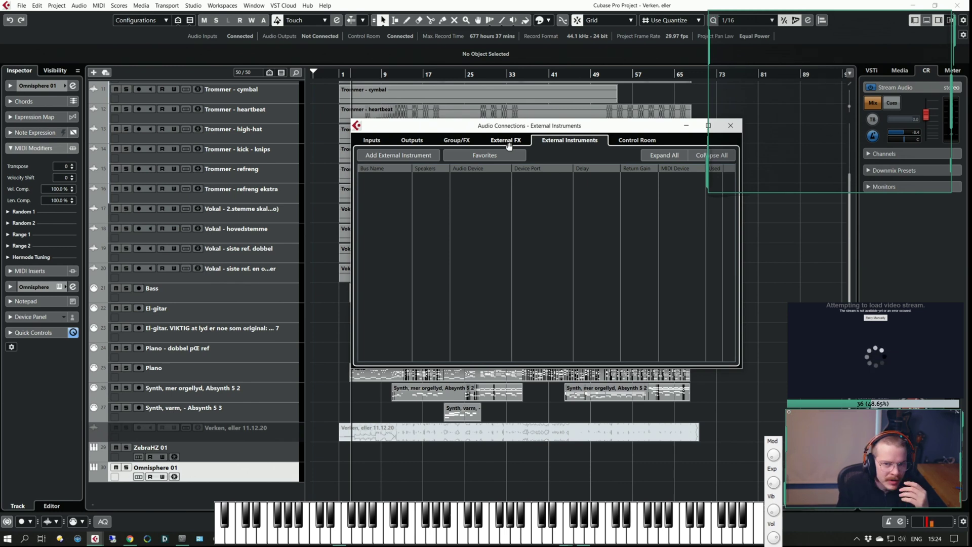
pyautogui.click(626, 142)
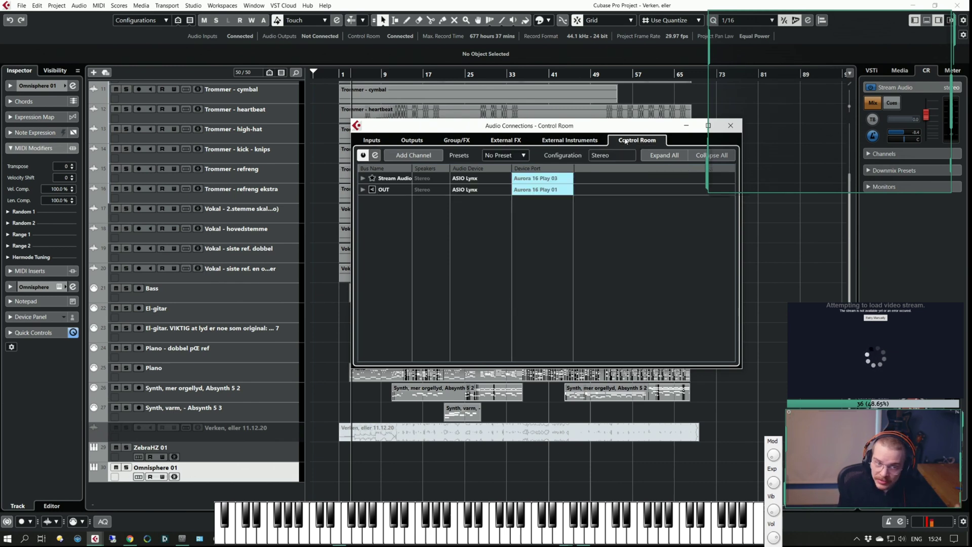
pyautogui.click(582, 142)
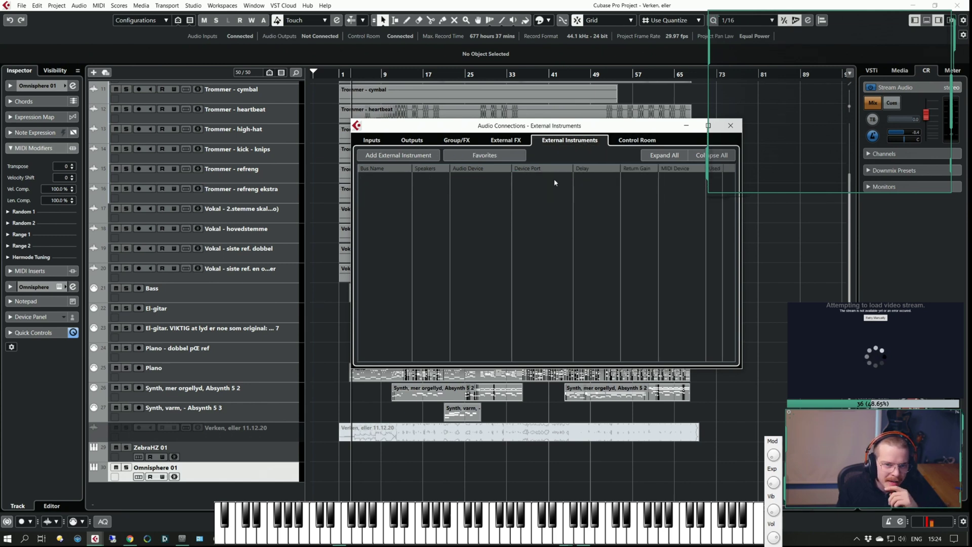
# Add a new external instrument named 'K-2 Instrument' with 1 mono return
pyautogui.click(407, 158)
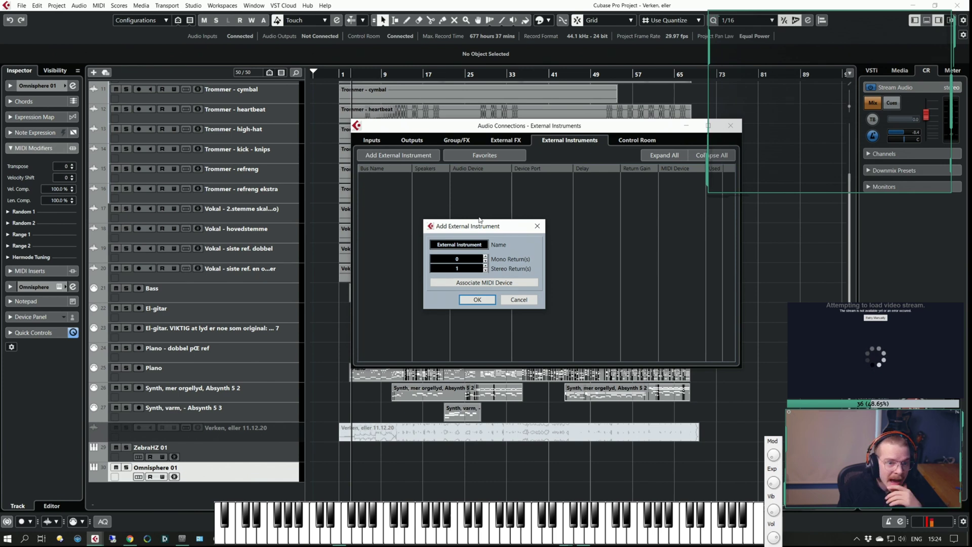
pyautogui.click(467, 245)
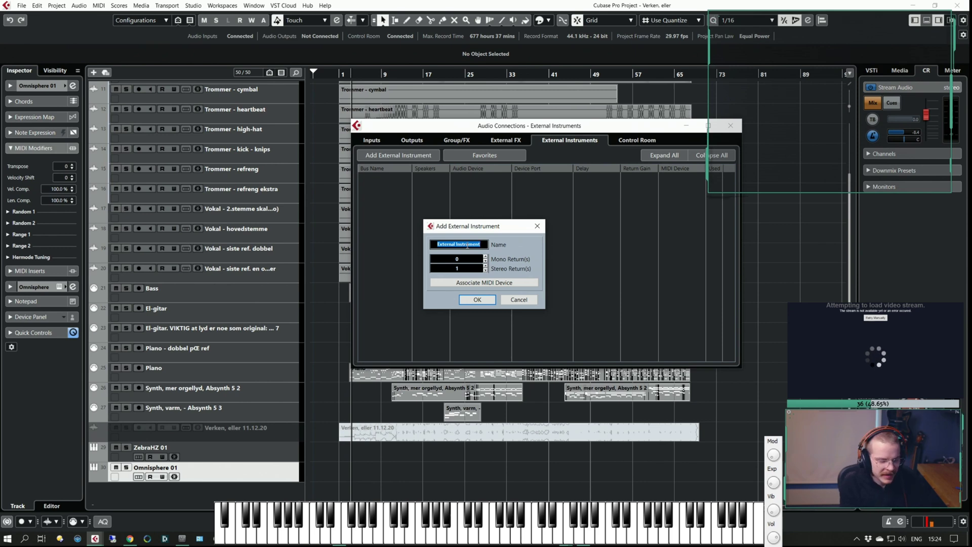
pyautogui.write('K-2')
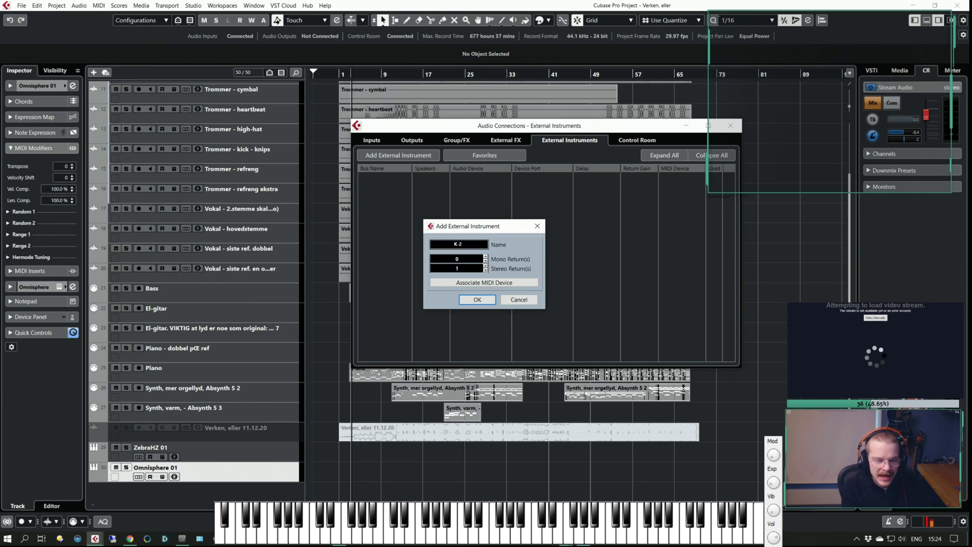
pyautogui.write(' Instruments')
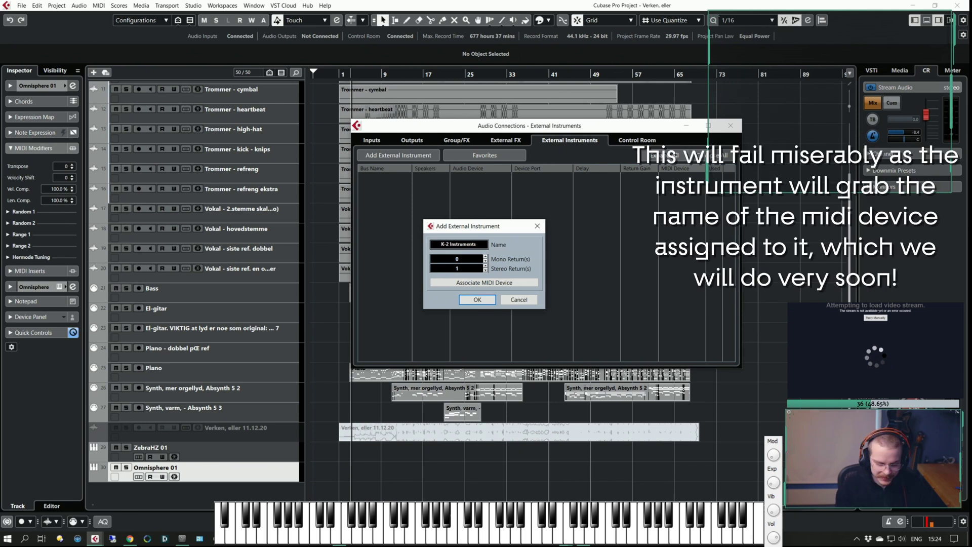
pyautogui.press('BackSpace')
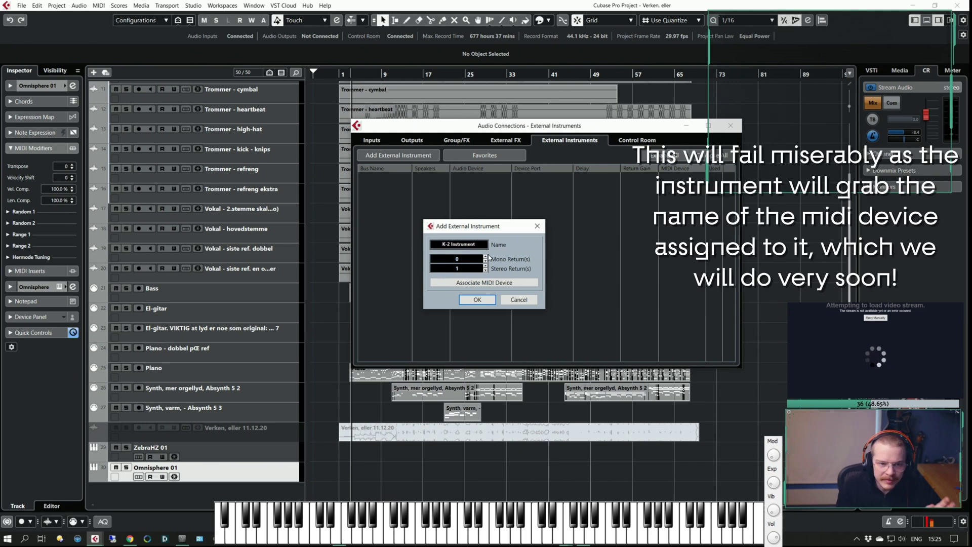
pyautogui.click(485, 257)
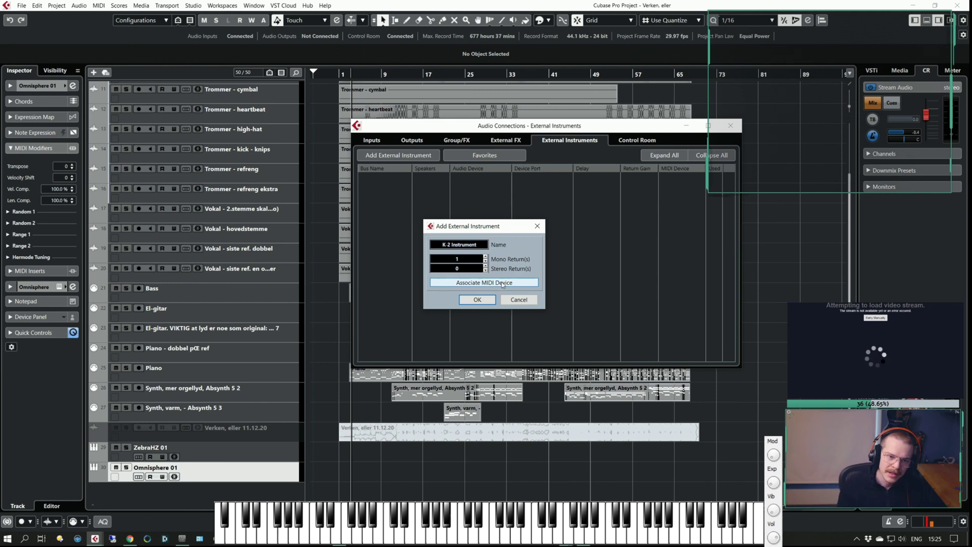
# Create a new MIDI device 'K-2 Midi' and associate it with the instrument
pyautogui.click(502, 284)
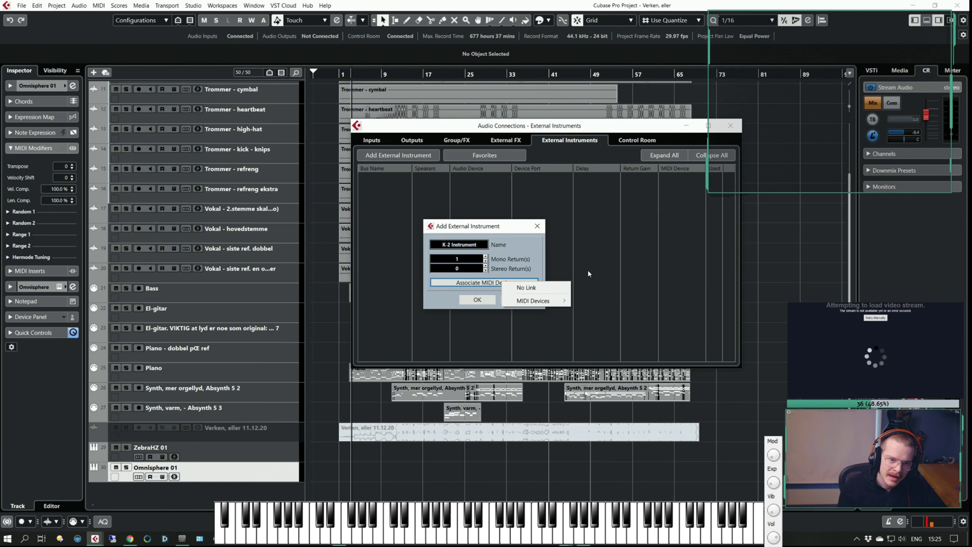
pyautogui.moveTo(557, 300)
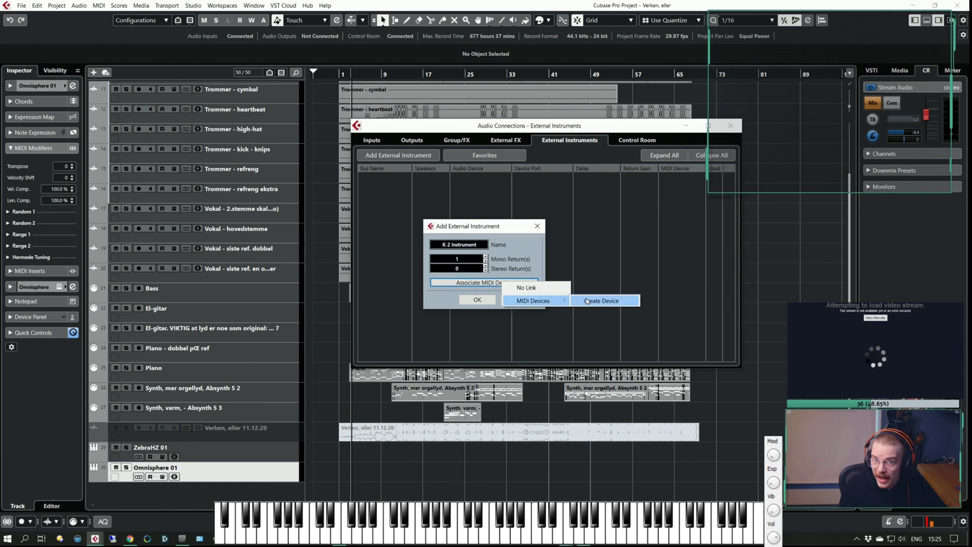
pyautogui.click(586, 302)
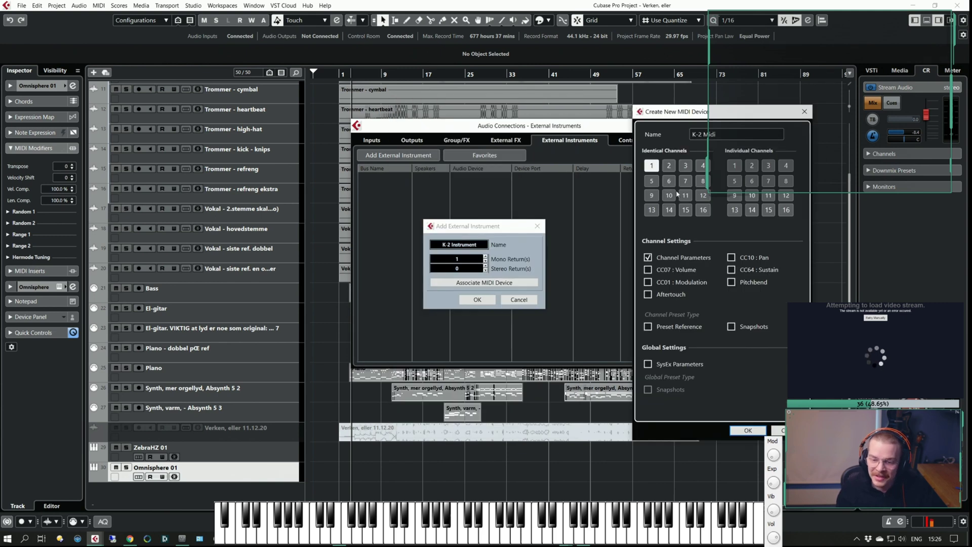
pyautogui.click(749, 429)
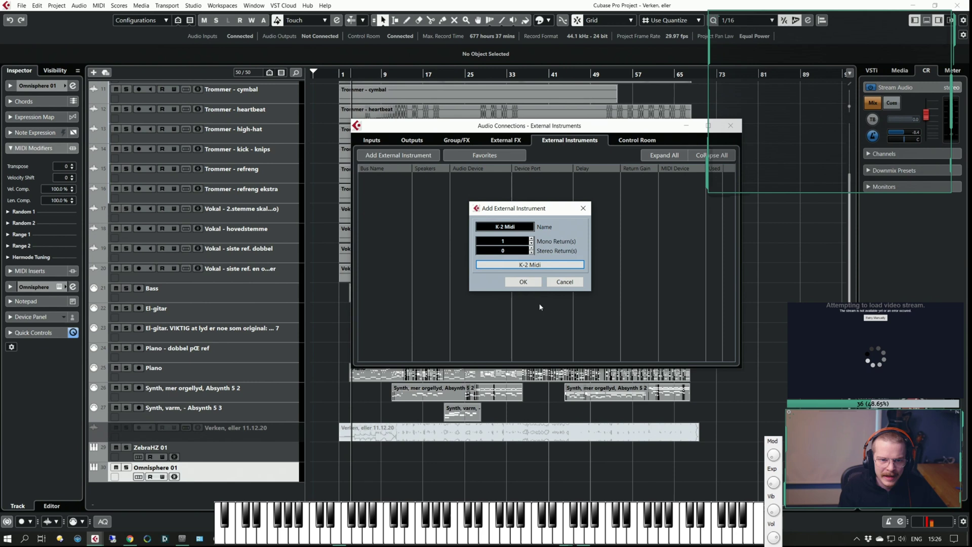
# Add the K-2 Midi instrument and route its mono Return Bus 1 to Aurora 16 Record 09
pyautogui.click(528, 283)
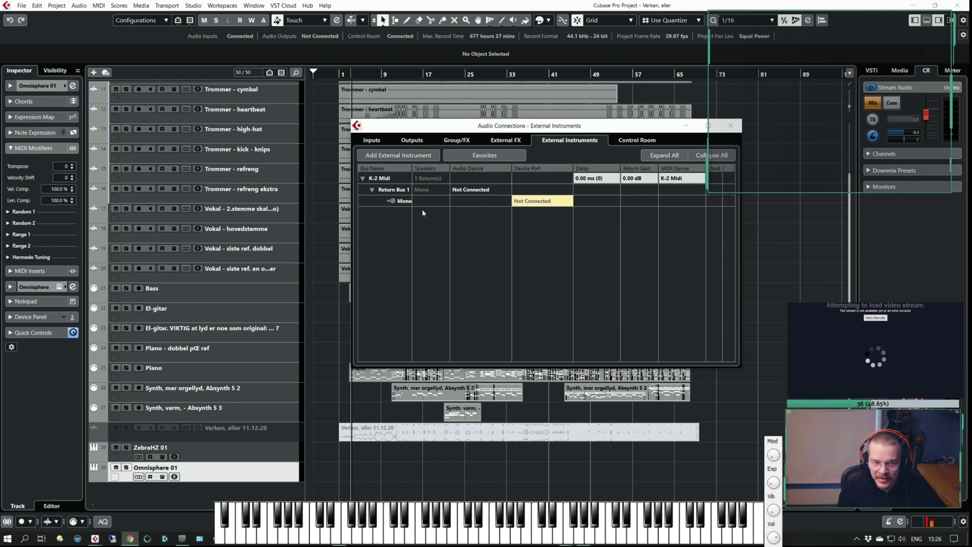
pyautogui.doubleClick(387, 193)
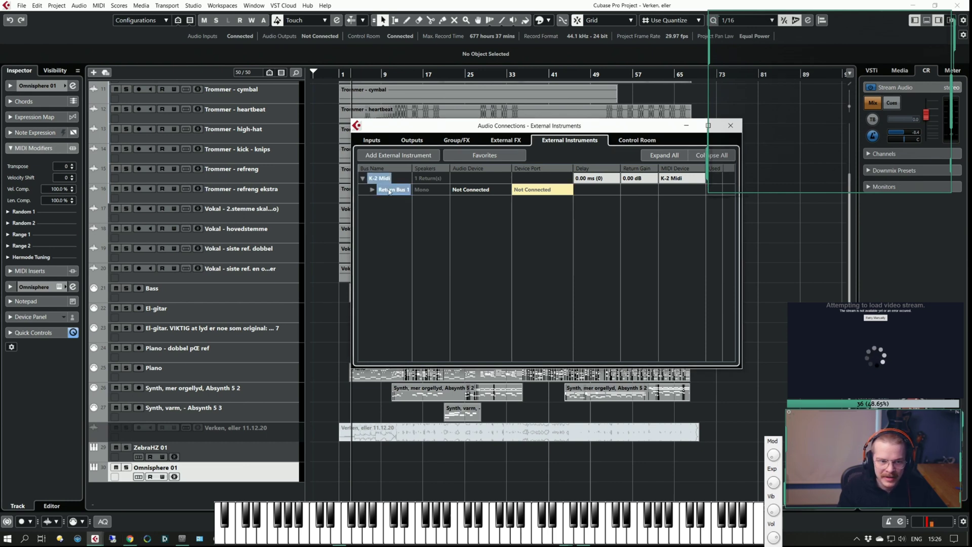
pyautogui.doubleClick(389, 191)
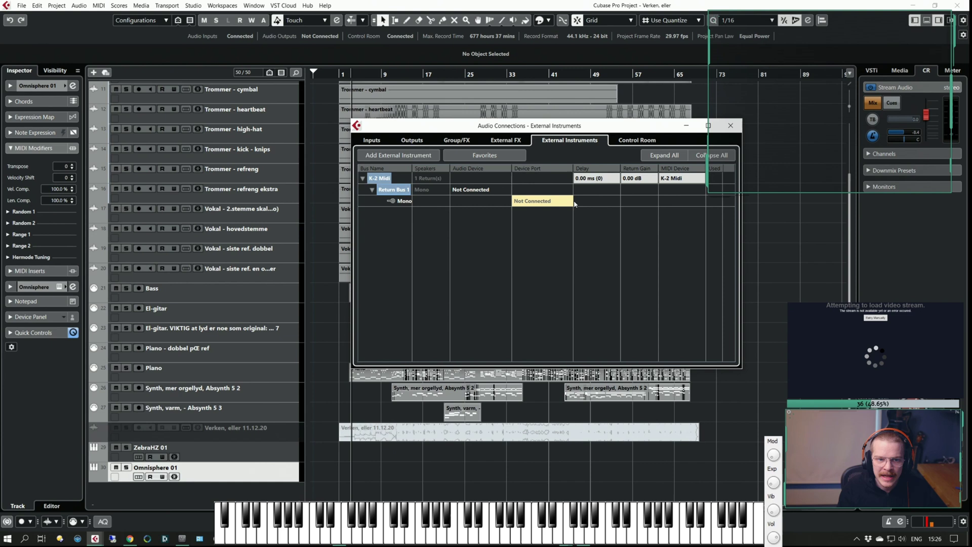
pyautogui.click(548, 202)
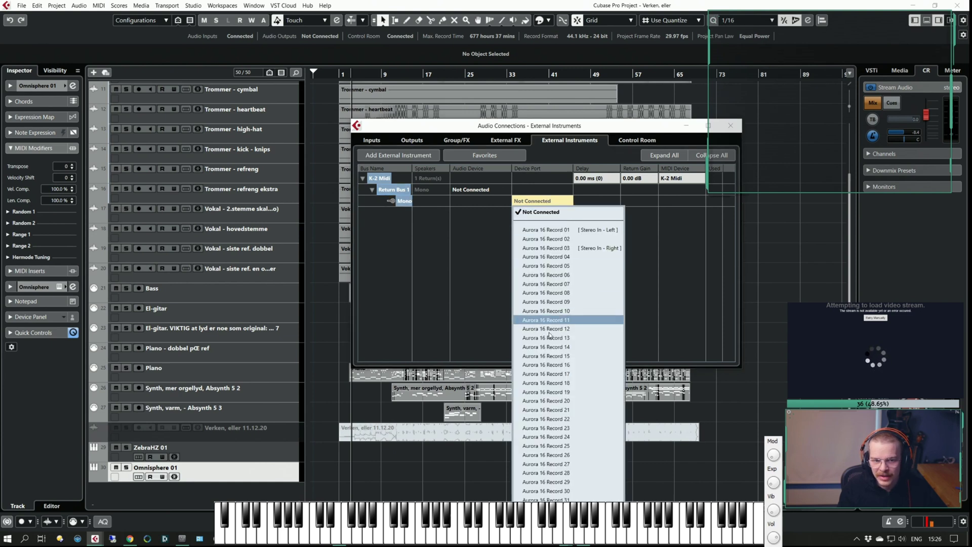
pyautogui.click(565, 302)
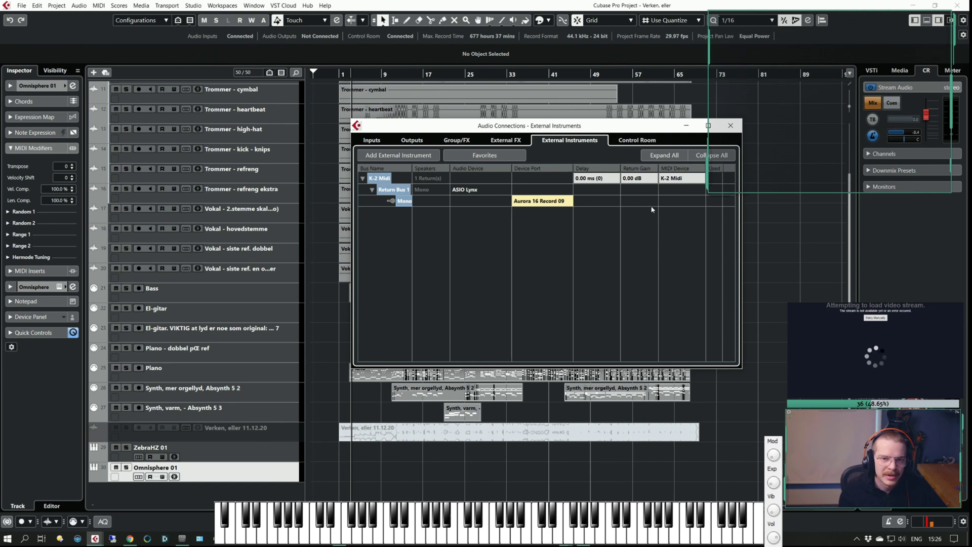
# Set the K-2 Midi device's output to the K-2 port in the MIDI Device Manager
pyautogui.click(688, 182)
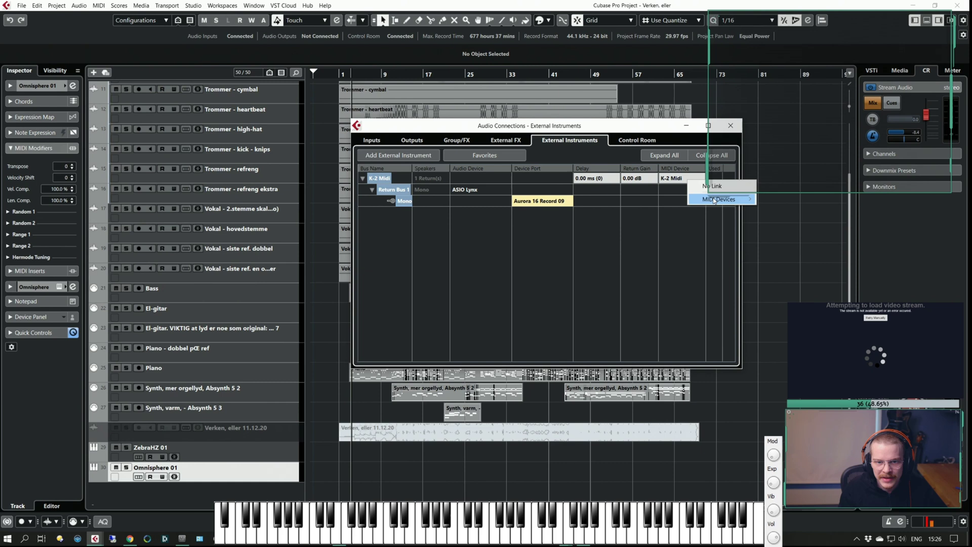
pyautogui.moveTo(715, 201)
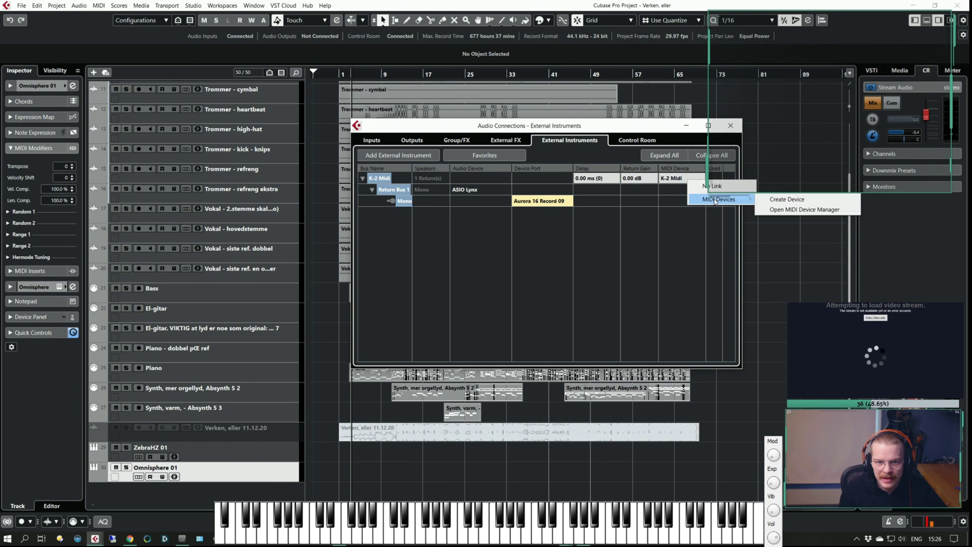
pyautogui.click(786, 210)
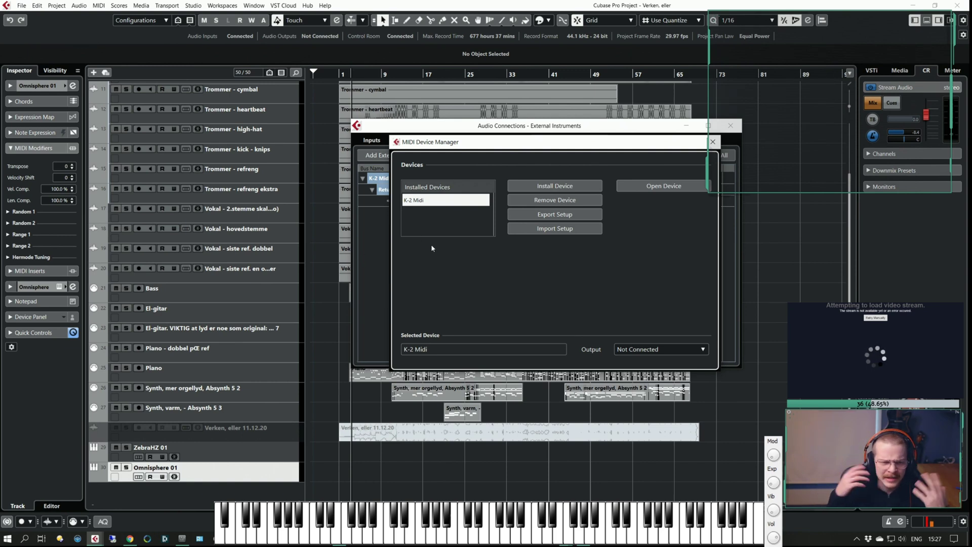
pyautogui.click(629, 350)
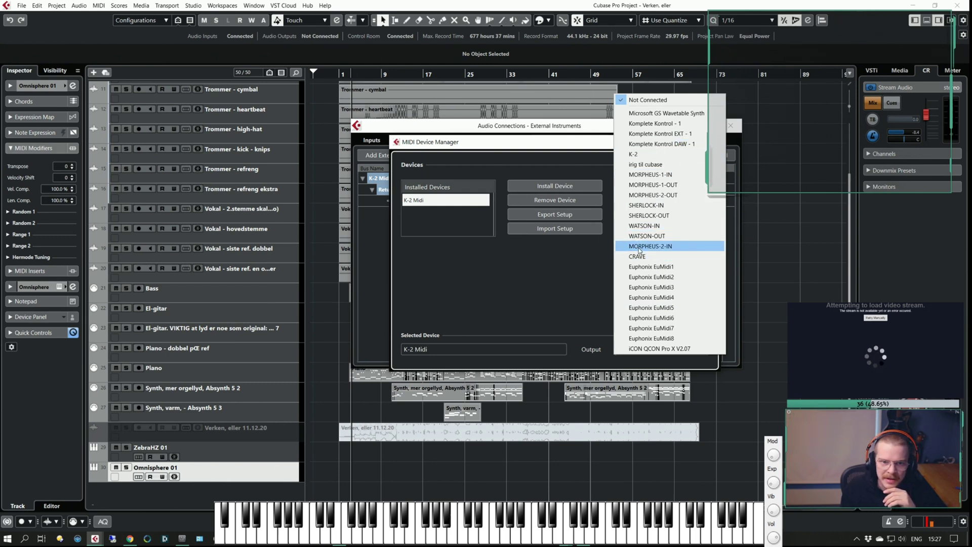
pyautogui.click(644, 154)
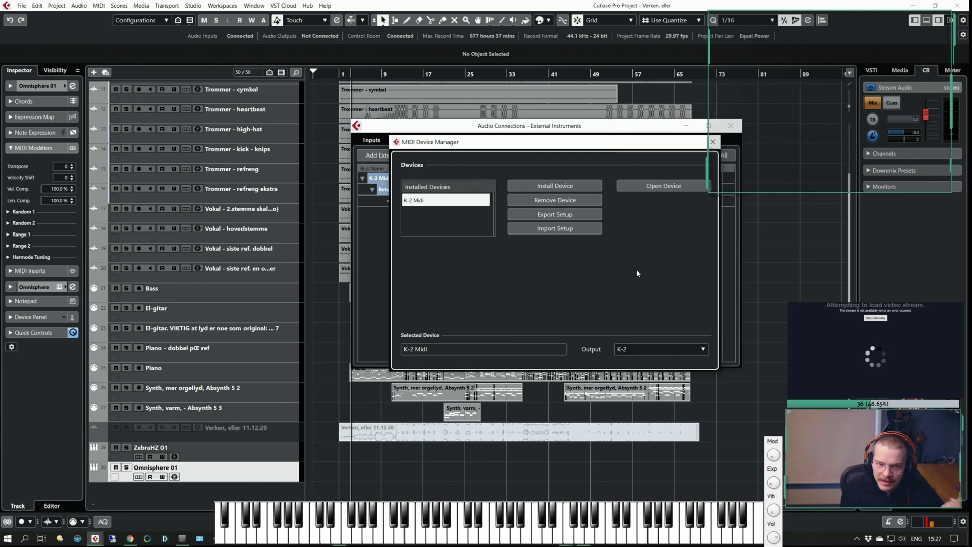
pyautogui.click(714, 143)
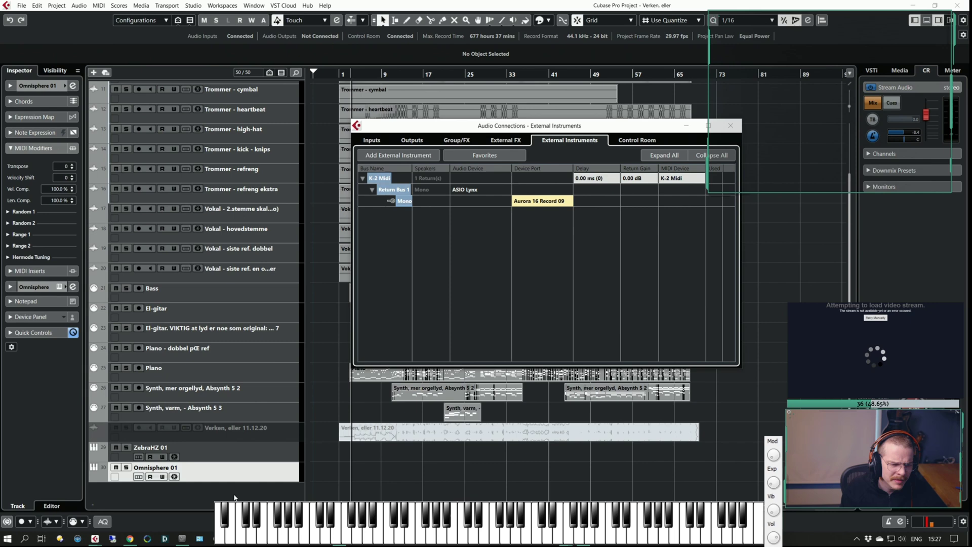
# Start an instrument track with No VST Instrument selected, then cancel the Add Track dialog
pyautogui.rightClick(233, 248)
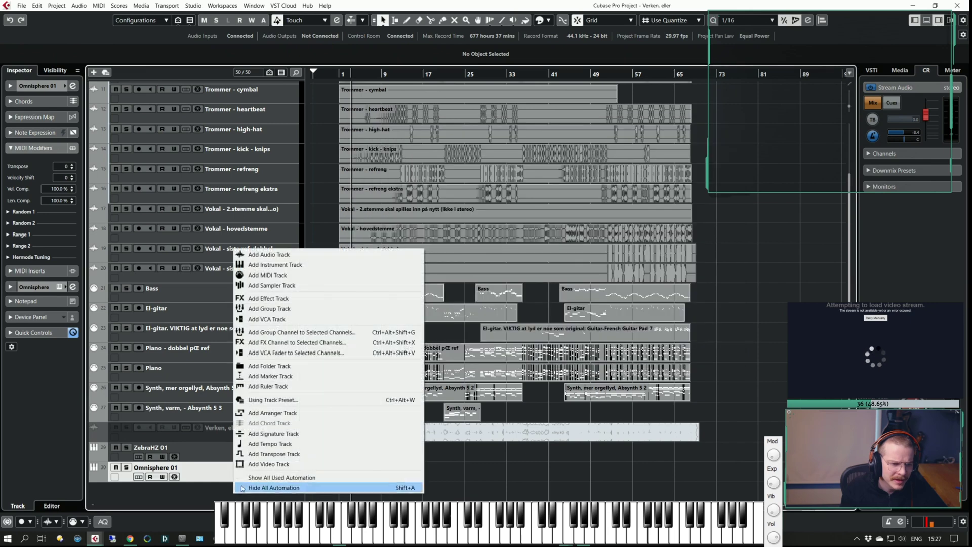
pyautogui.click(314, 266)
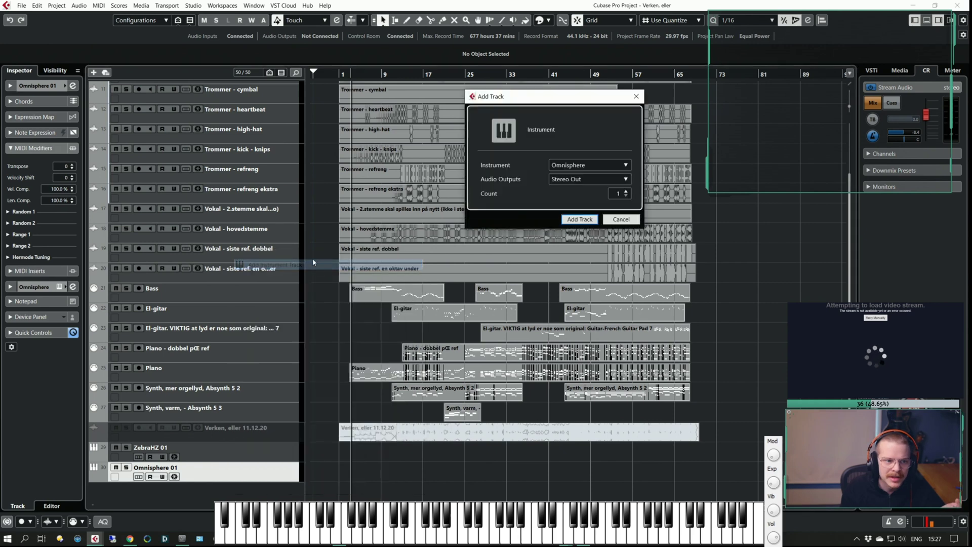
pyautogui.click(586, 167)
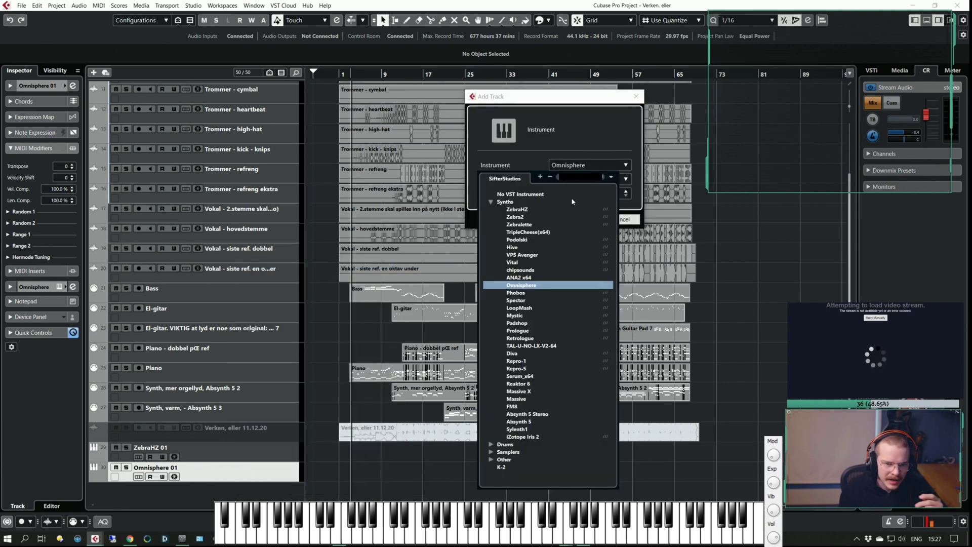
pyautogui.click(490, 202)
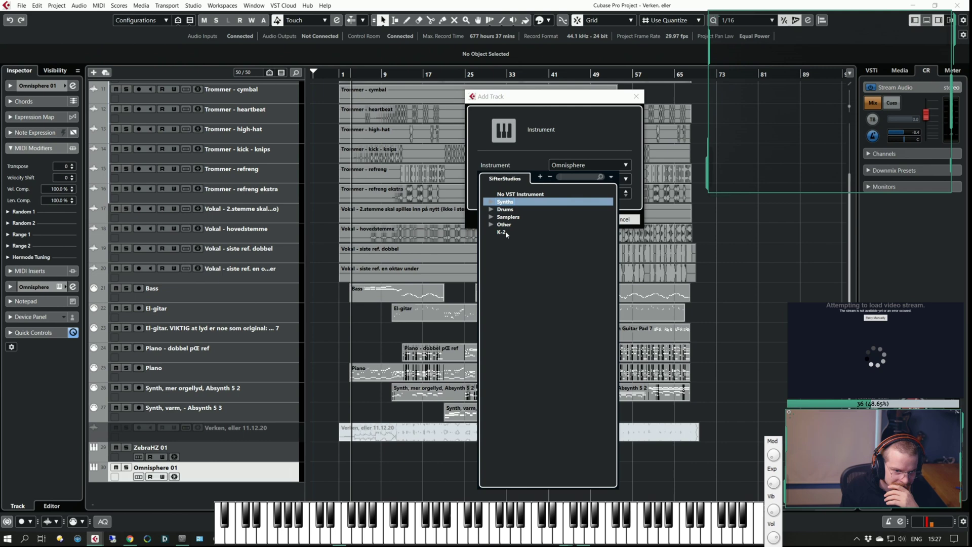
pyautogui.click(505, 232)
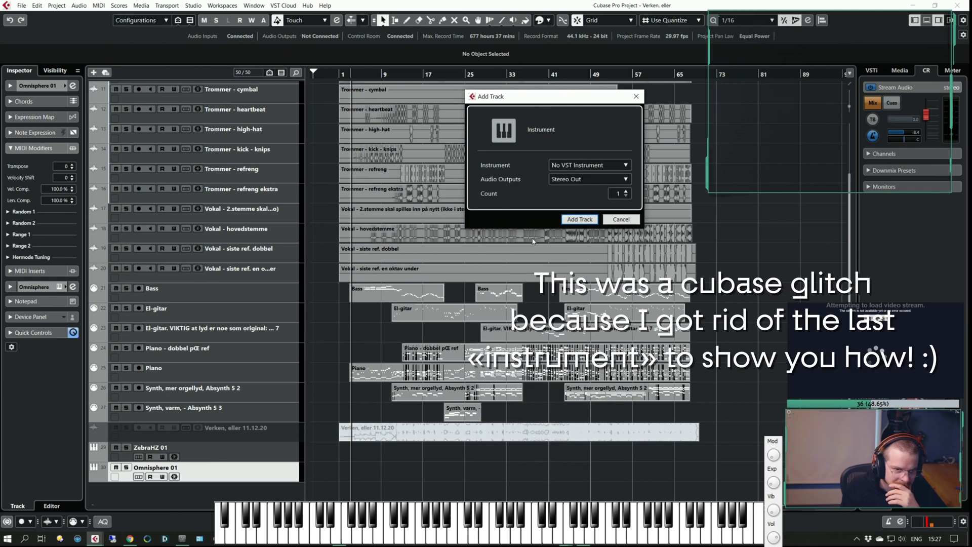
pyautogui.click(584, 166)
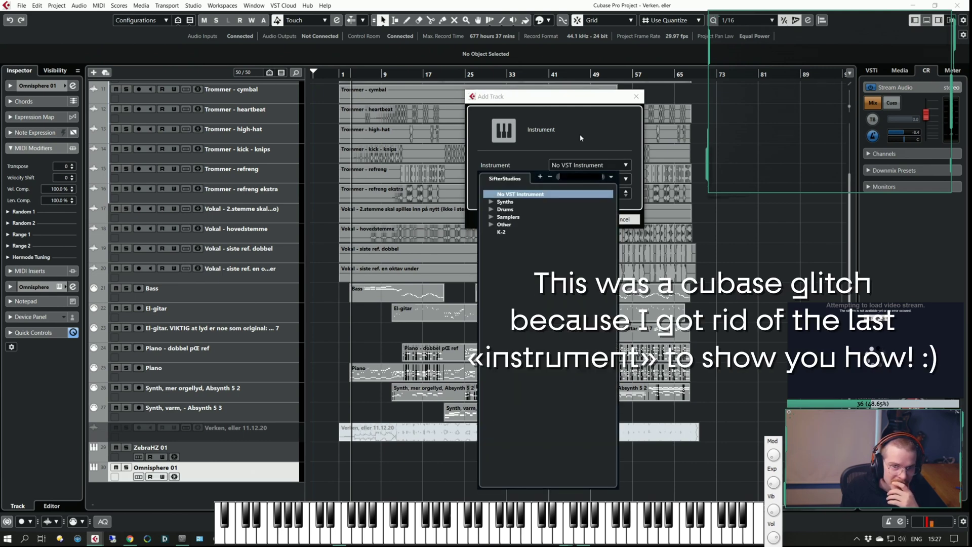
pyautogui.click(582, 129)
pyautogui.click(619, 218)
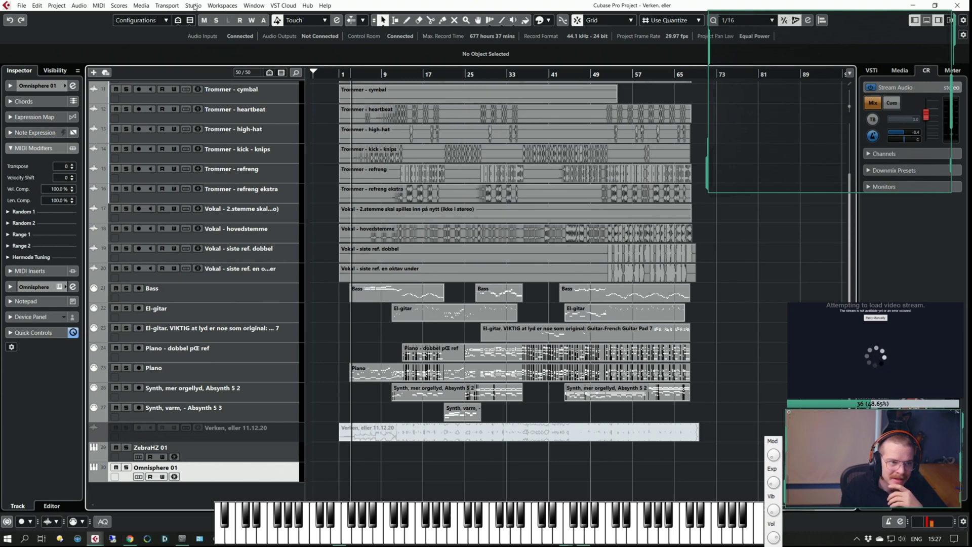
# Add K-2 Midi to the SifterStudios collection in the VST Plug-in Manager, then begin an instrument track
pyautogui.click(192, 6)
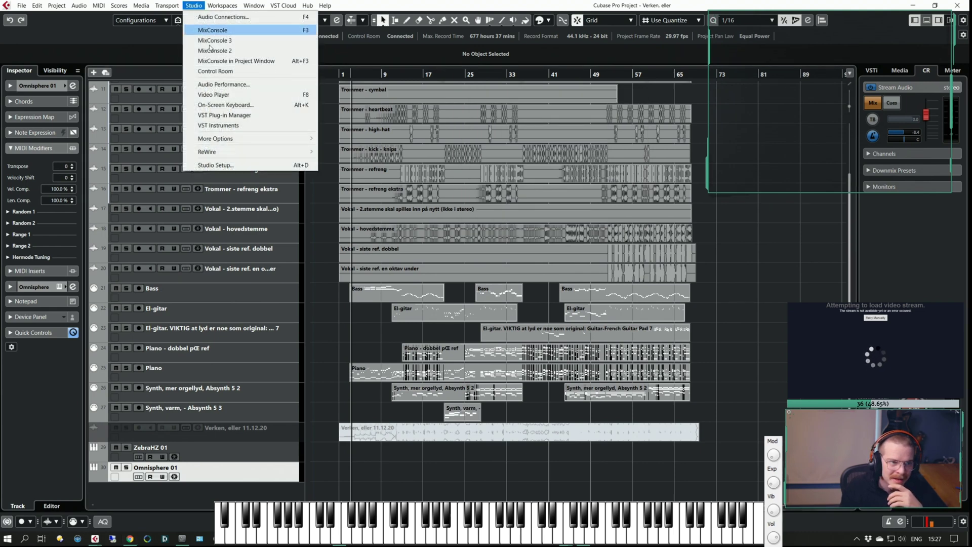
pyautogui.click(263, 115)
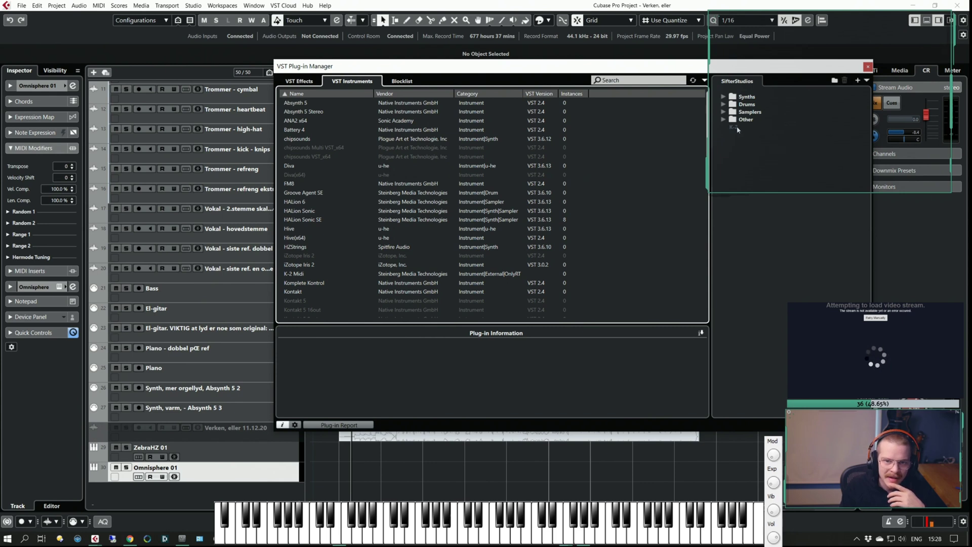
pyautogui.moveTo(738, 130); pyautogui.dragTo(627, 151)
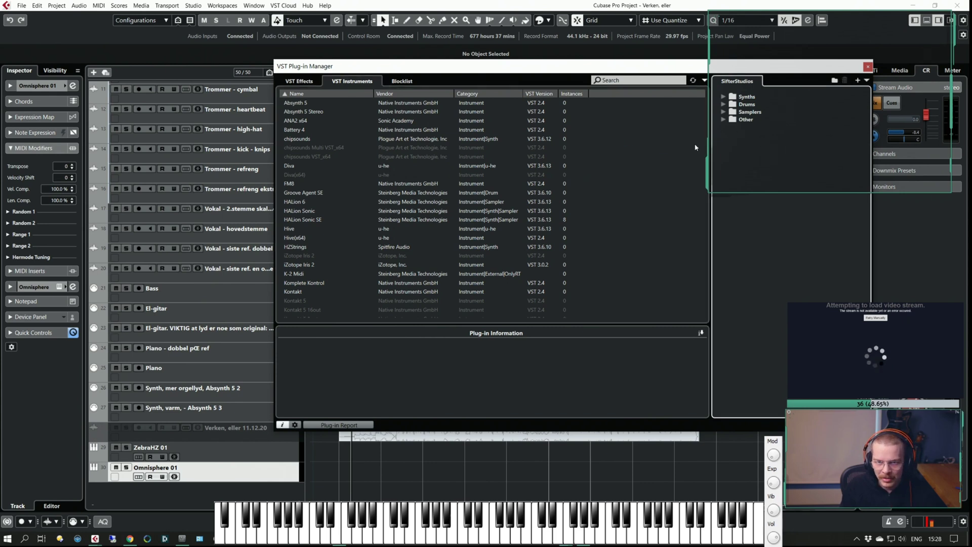
pyautogui.click(639, 80)
pyautogui.write('k')
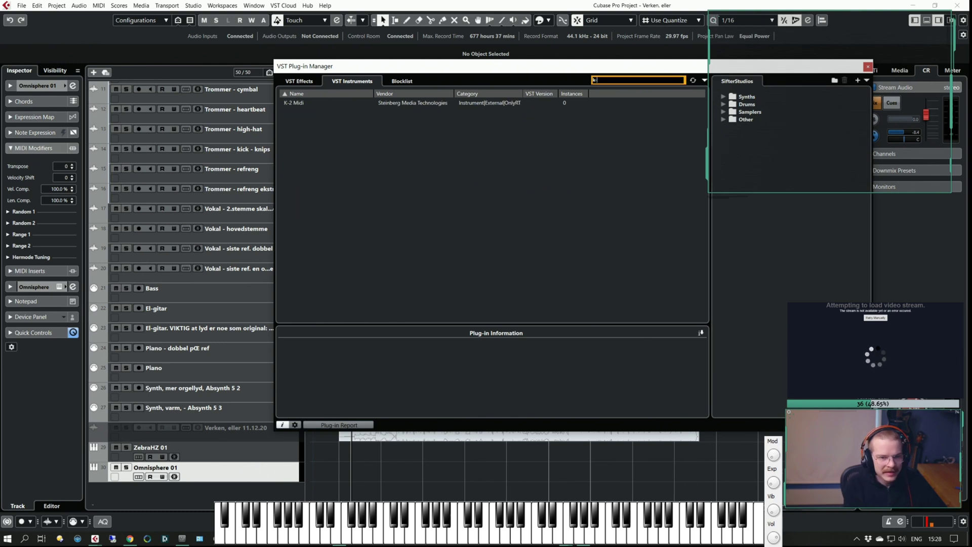
pyautogui.write('-2')
pyautogui.moveTo(289, 104); pyautogui.dragTo(738, 152)
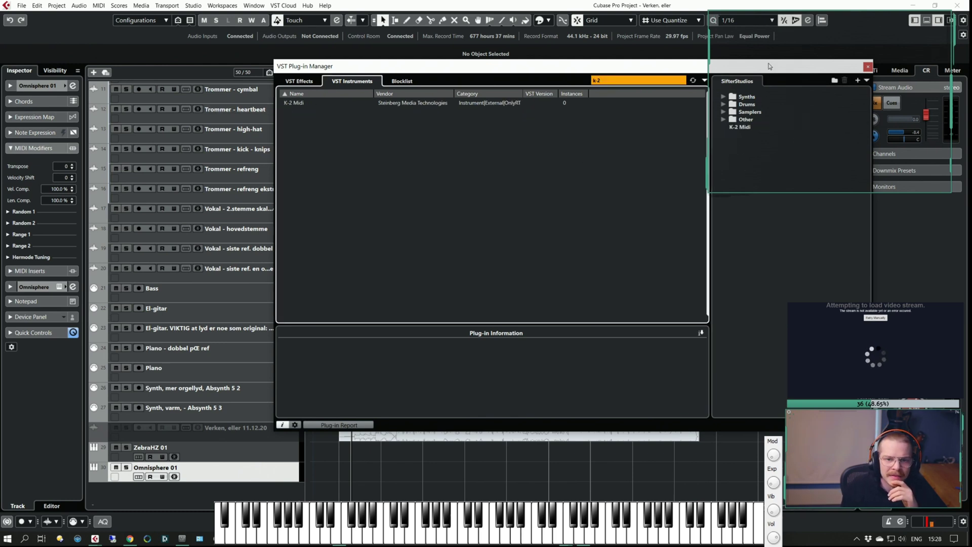
pyautogui.click(868, 66)
pyautogui.rightClick(206, 246)
pyautogui.click(243, 263)
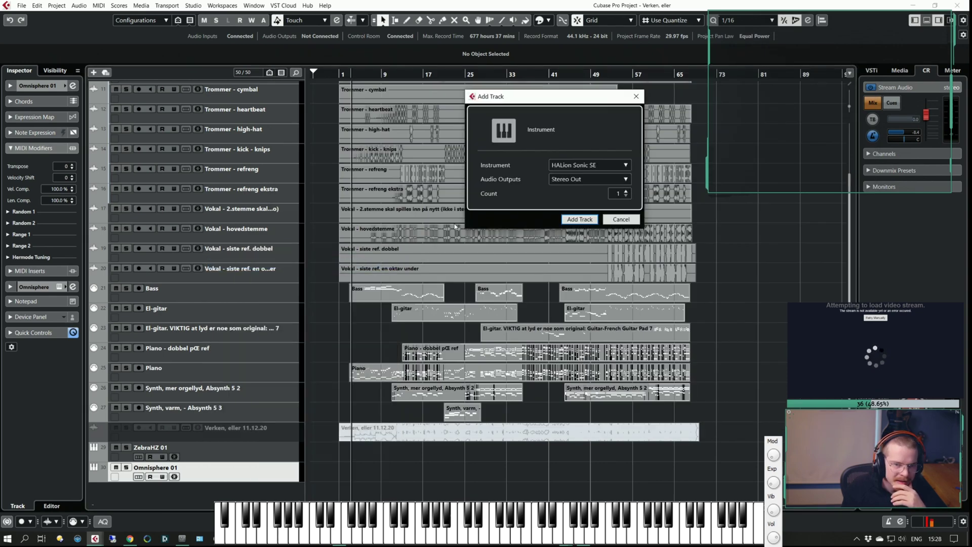
# Create an instrument track using K-2 Midi as its instrument
pyautogui.click(605, 169)
pyautogui.click(521, 301)
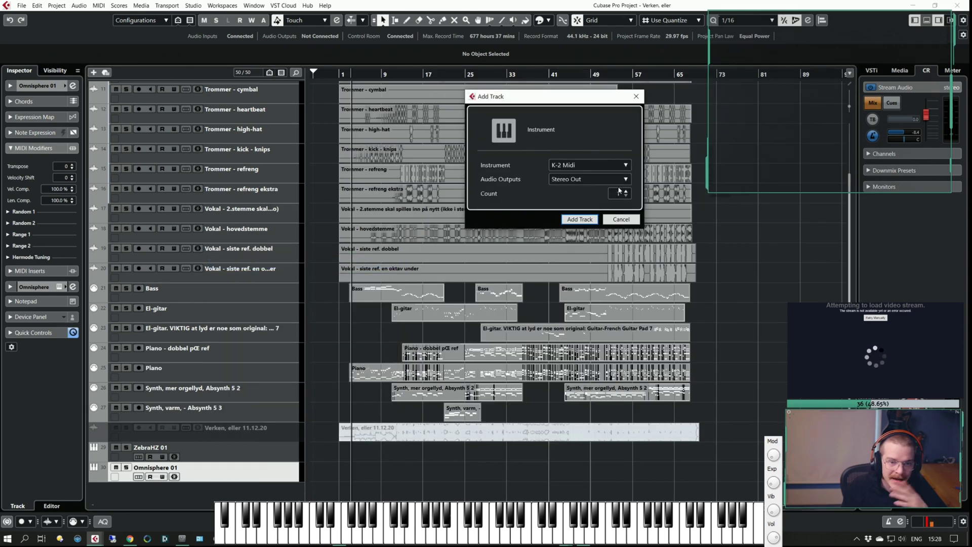
pyautogui.click(575, 220)
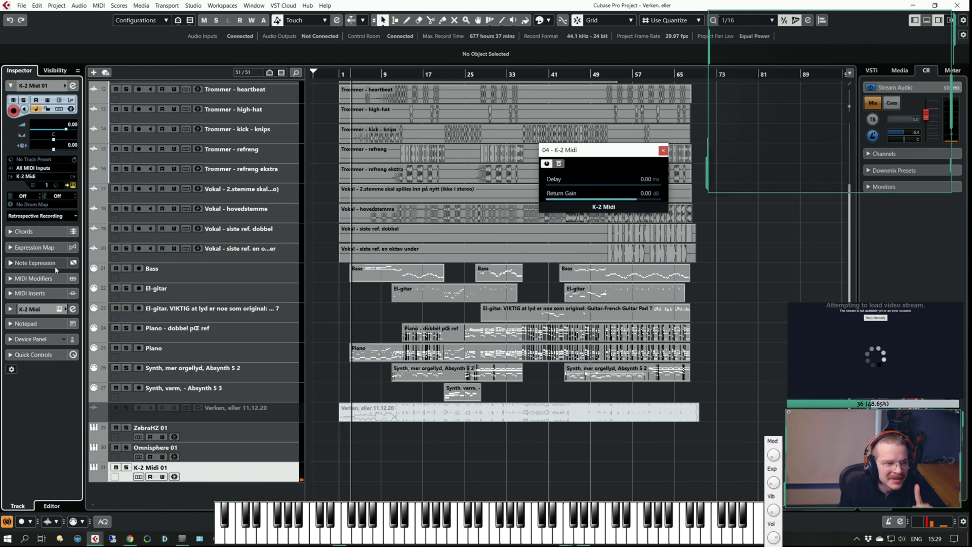
# Paste a MIDI part onto K-2 Midi 01, solo the track and start playback
pyautogui.click(41, 292)
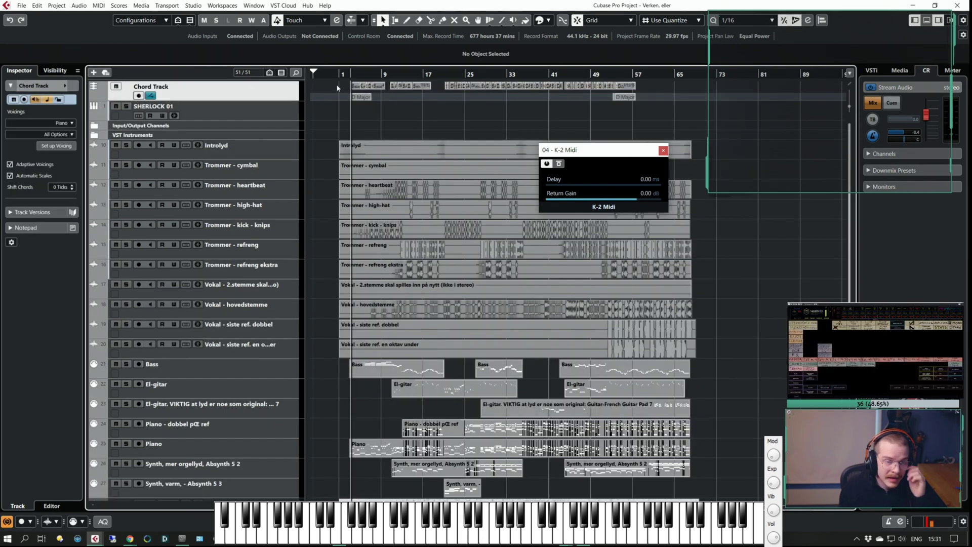
pyautogui.scroll(-5, 275, 420)
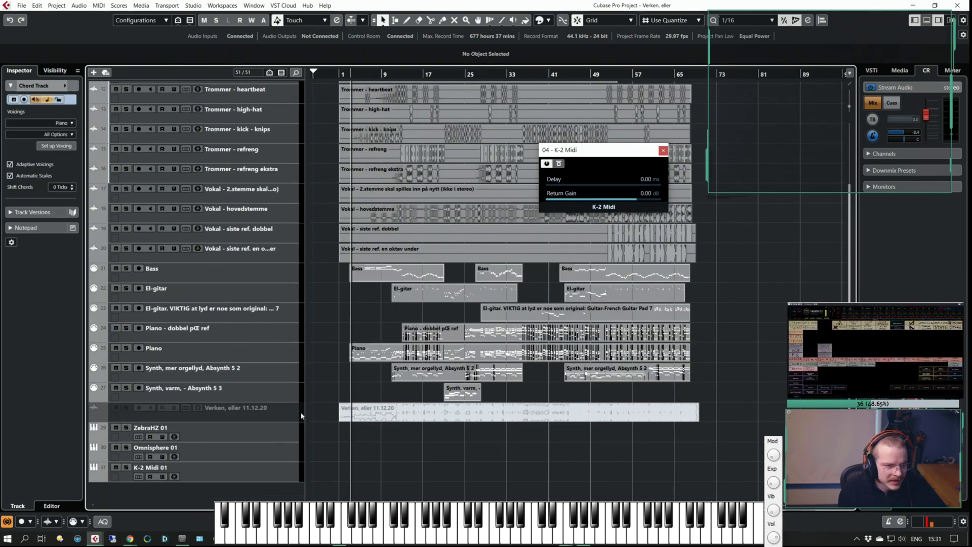
pyautogui.click(230, 468)
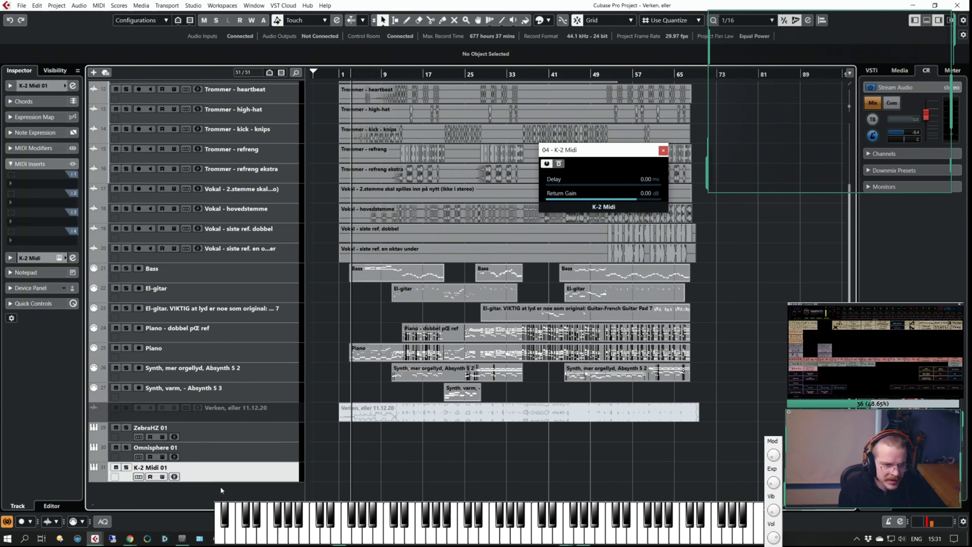
pyautogui.hotkey('ctrl', 'v')
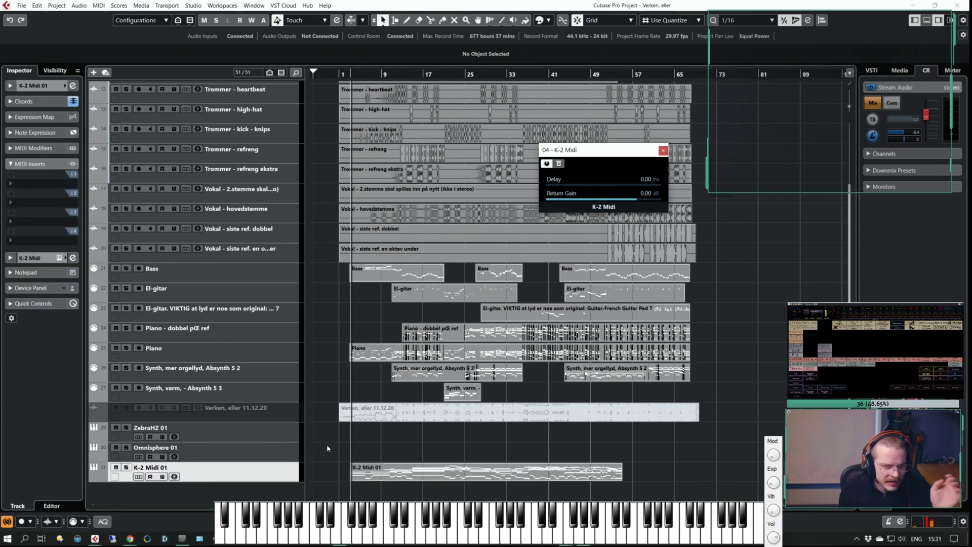
pyautogui.press('s')
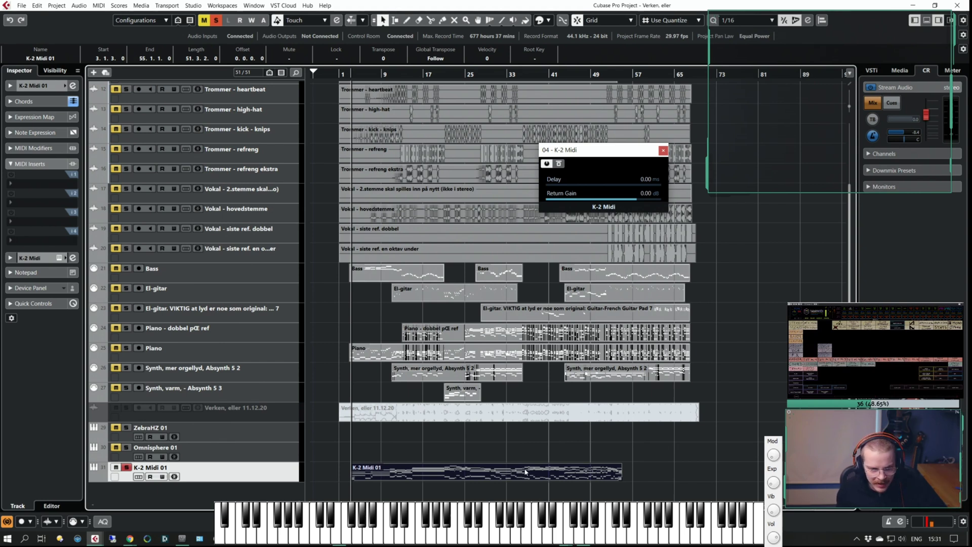
pyautogui.press('space')
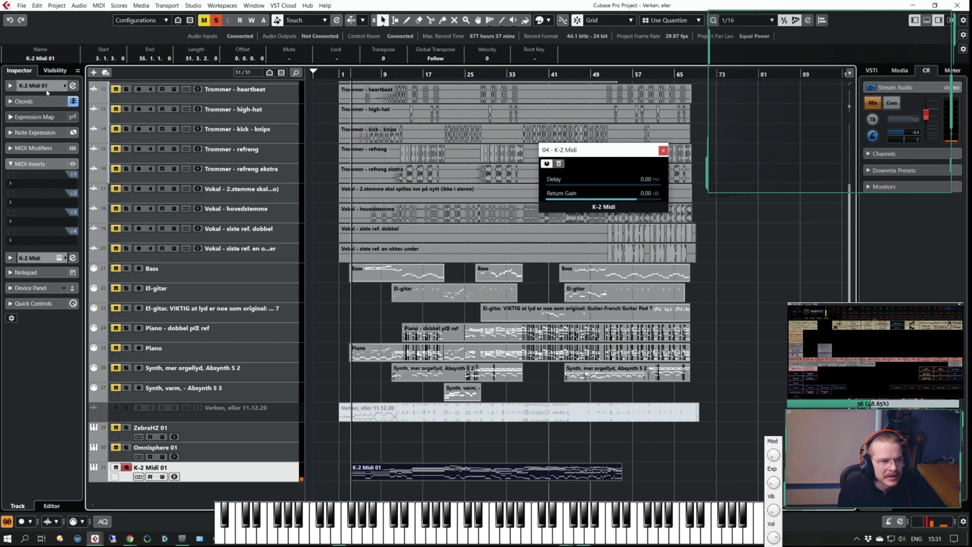
# Load Arpache 5 into MIDI insert slot 1, stop playback, and leave slot 2 empty
pyautogui.click(45, 177)
pyautogui.click(30, 203)
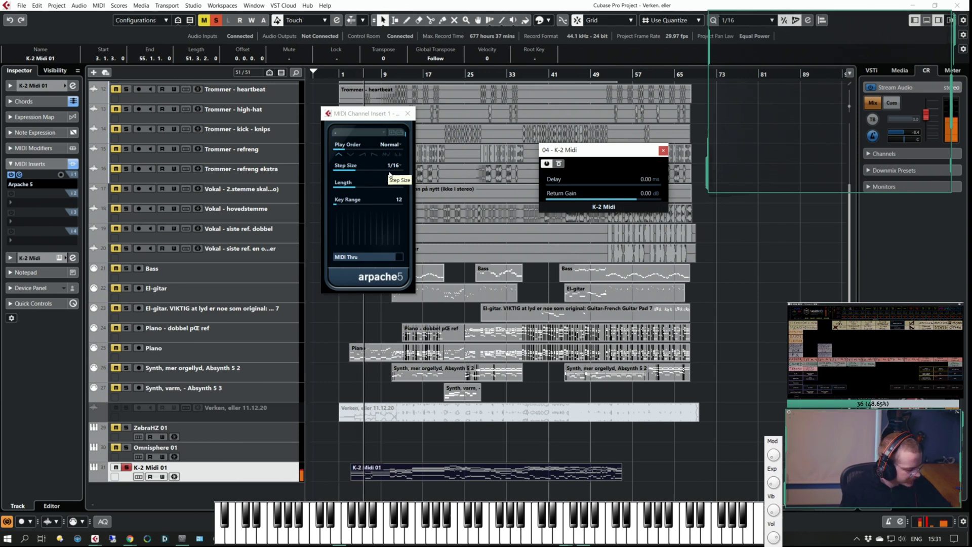
pyautogui.press('space')
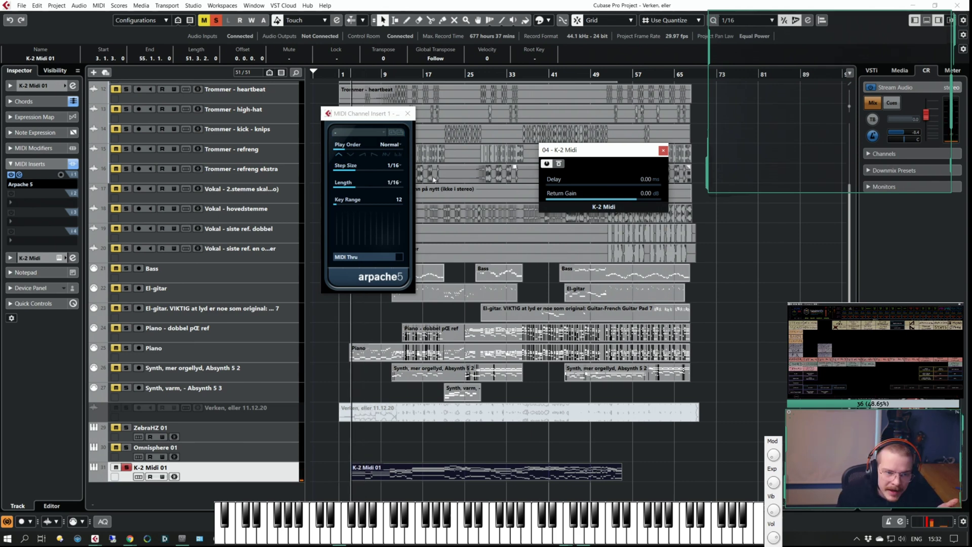
pyautogui.click(45, 193)
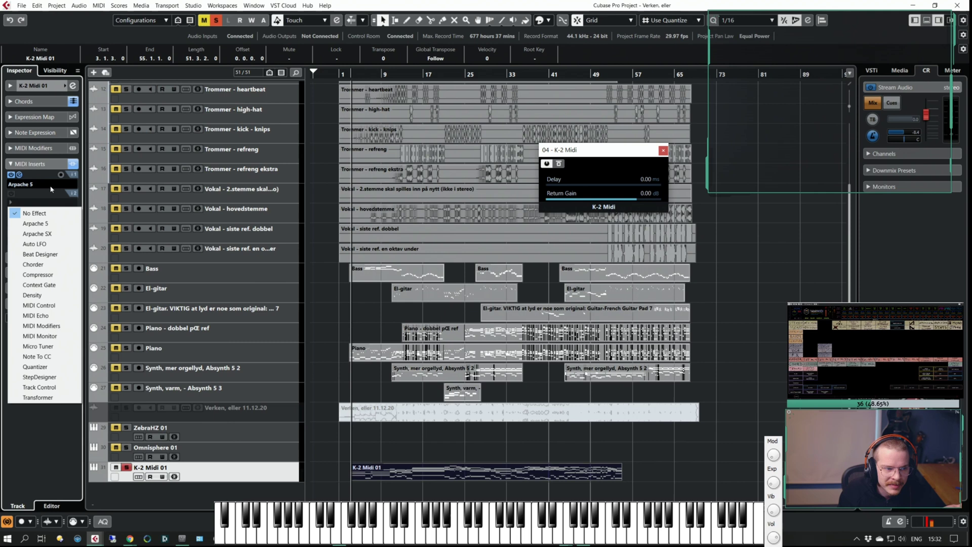
pyautogui.press('Escape')
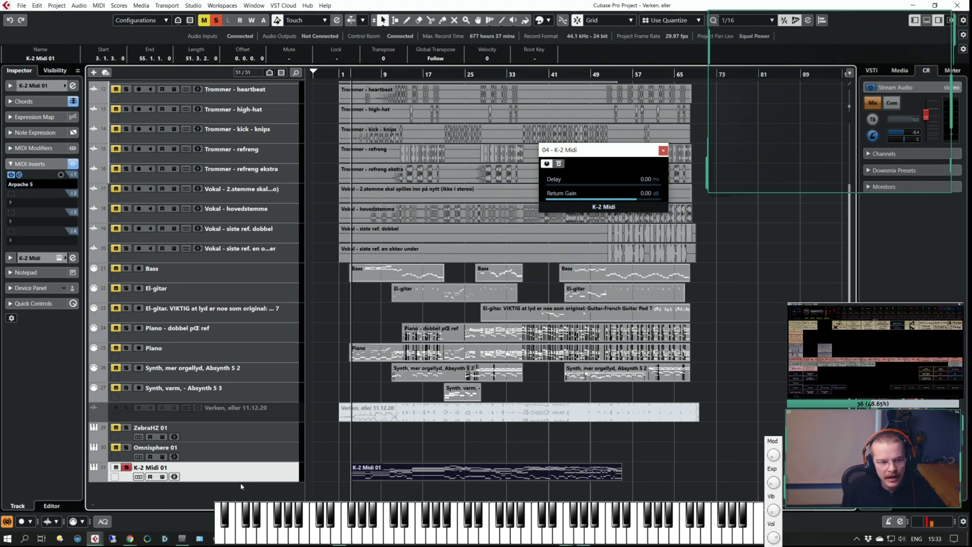
# Start a mono audio track, cancel the Add Track dialog without adding, and select K-2 Midi 01
pyautogui.rightClick(235, 488)
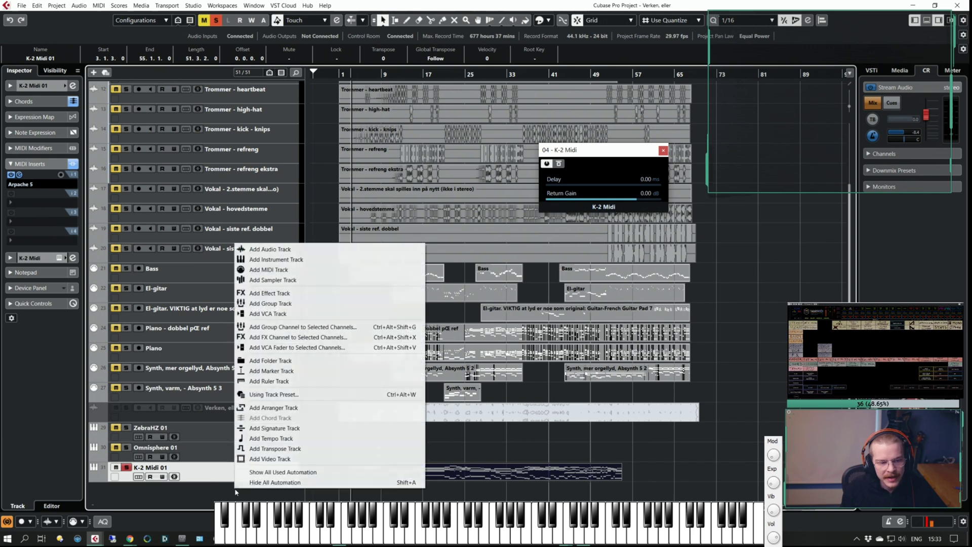
pyautogui.click(277, 249)
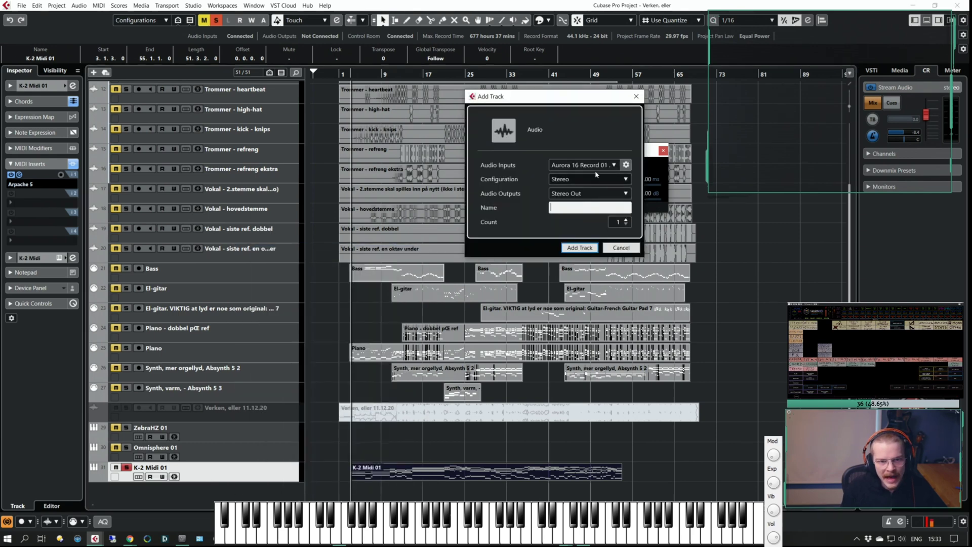
pyautogui.click(587, 179)
pyautogui.click(572, 191)
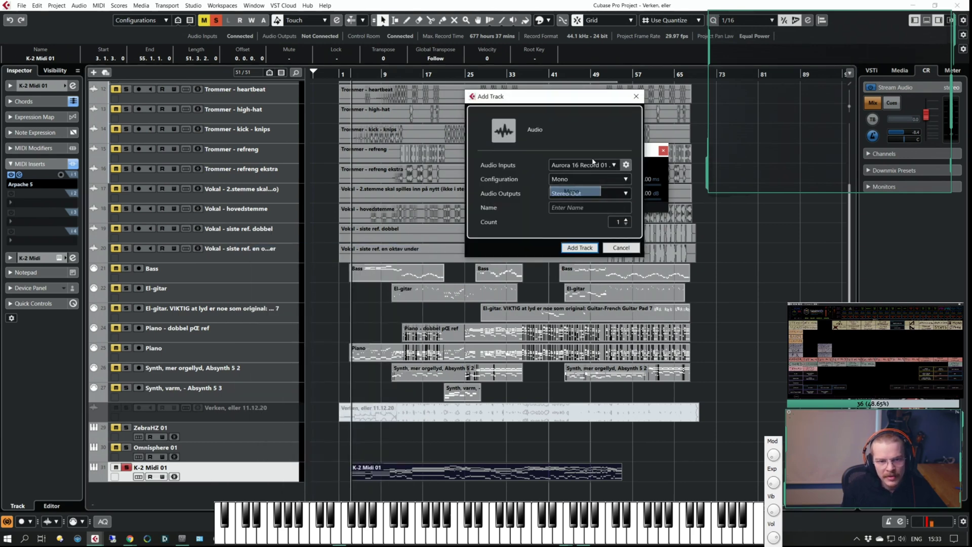
pyautogui.click(587, 165)
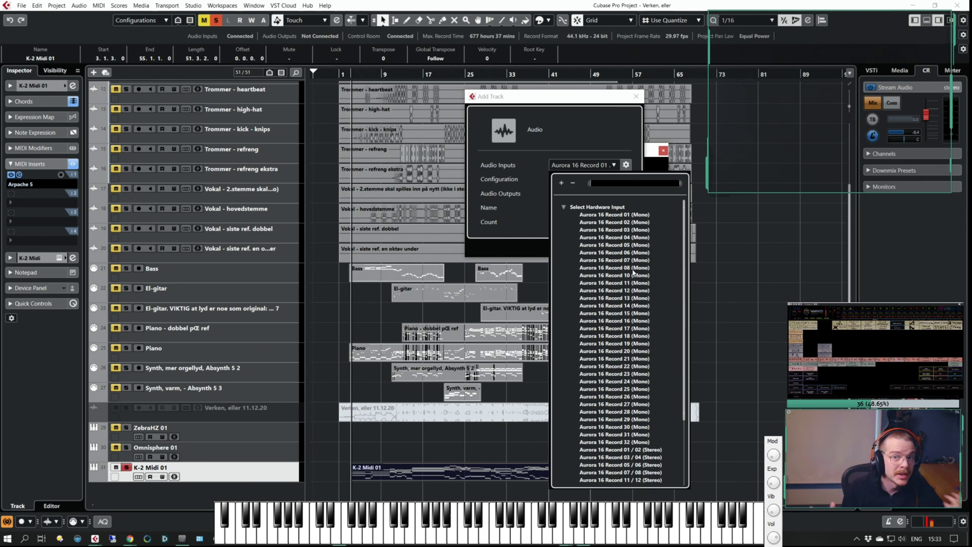
pyautogui.click(593, 135)
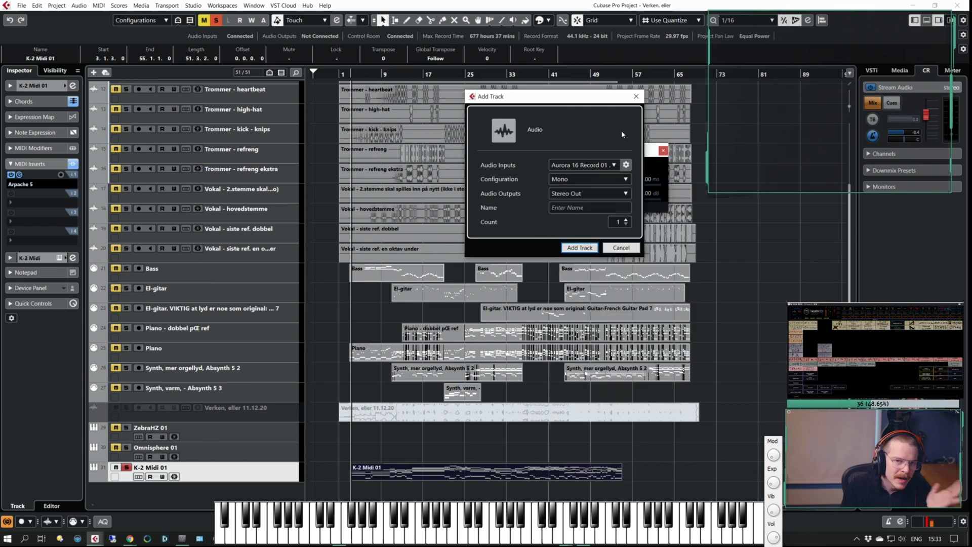
pyautogui.click(639, 97)
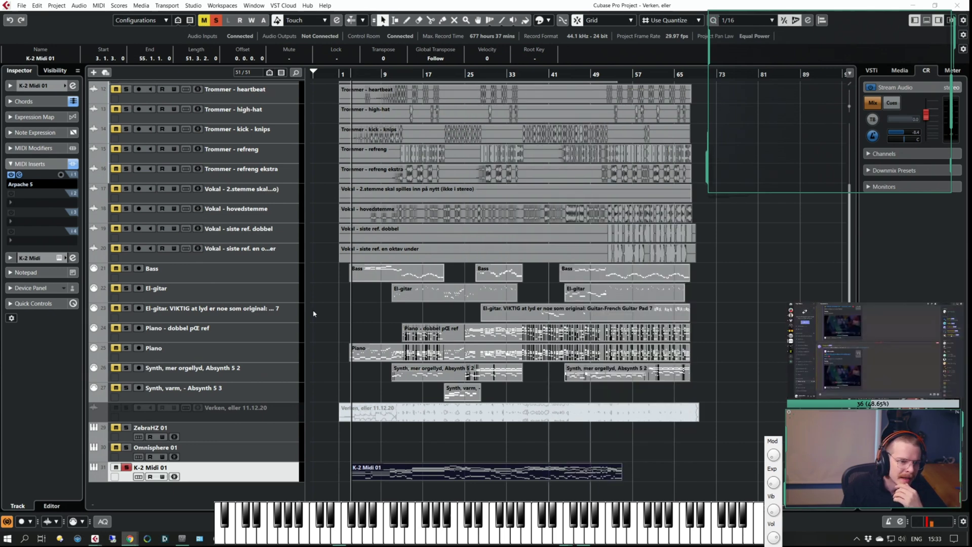
pyautogui.click(232, 479)
# Open K-2 Midi 01's channel settings and confirm its output stays on Stereo Out
pyautogui.press('e')
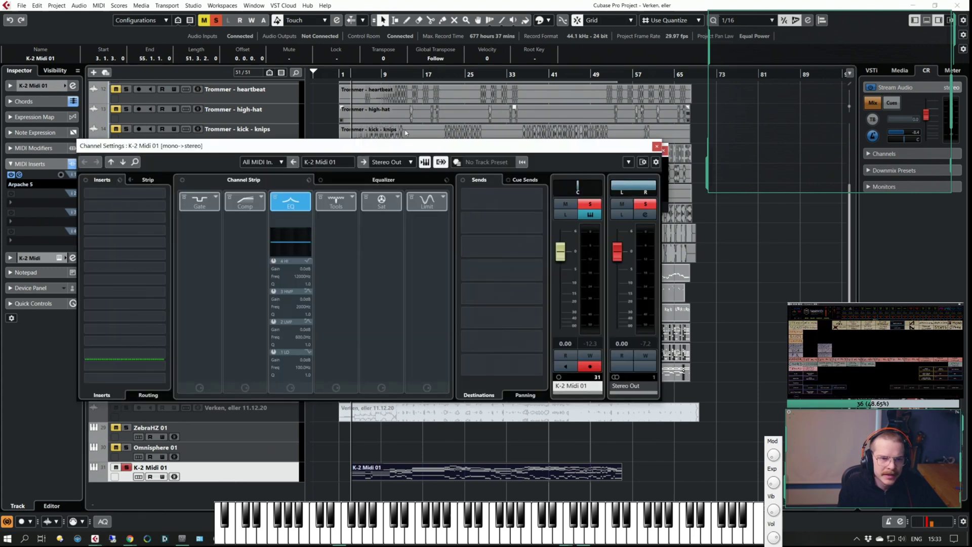
pyautogui.moveTo(407, 146); pyautogui.dragTo(531, 125)
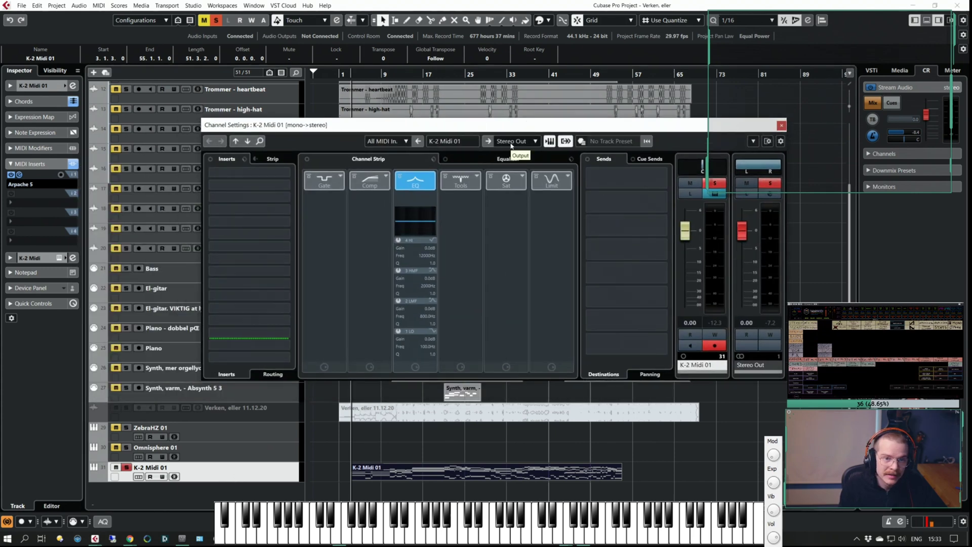
pyautogui.click(513, 143)
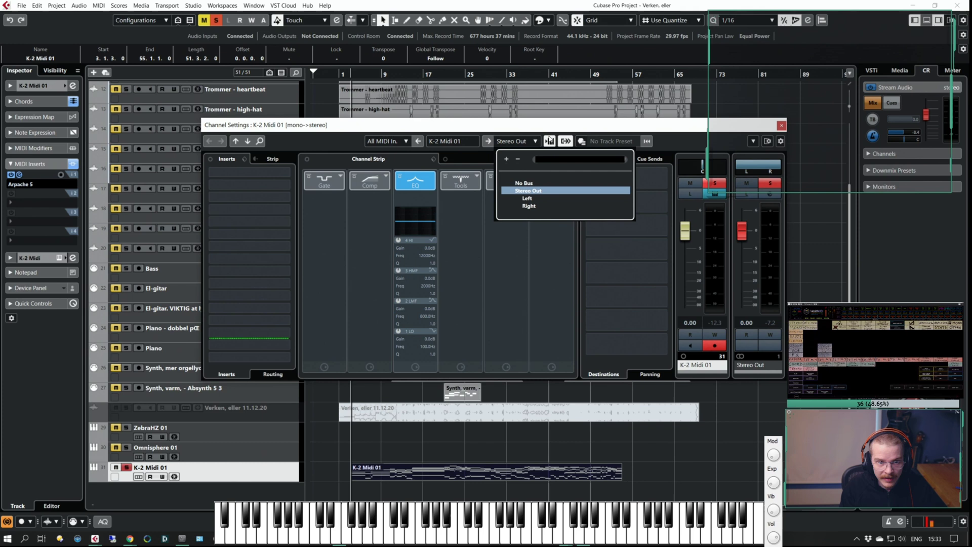
pyautogui.click(551, 130)
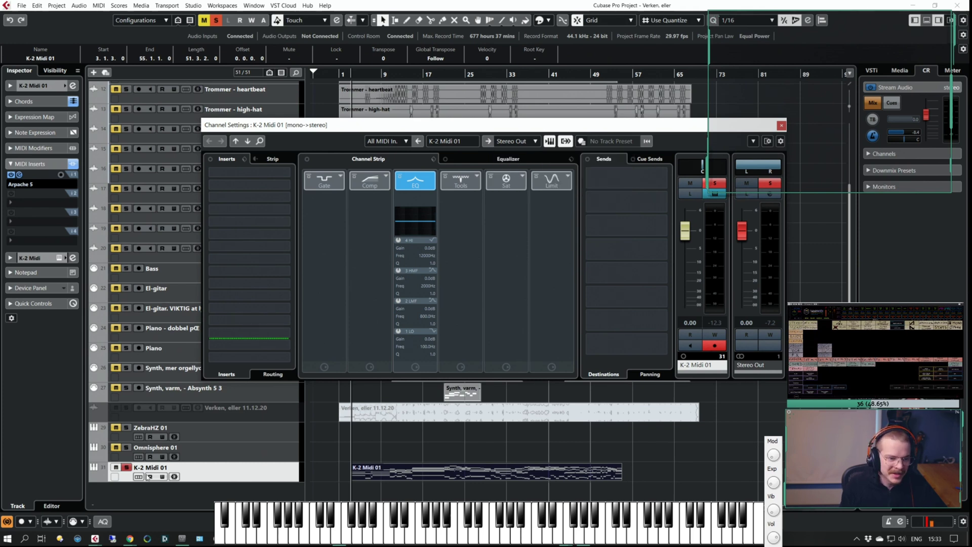
pyautogui.click(202, 452)
pyautogui.click(199, 468)
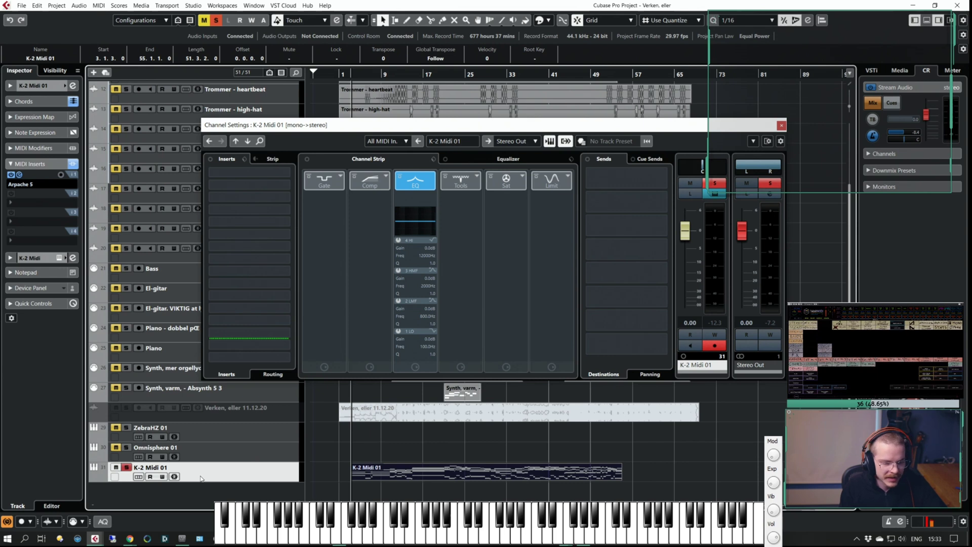
# Add a group track named 'K-2 Group', then close the channel settings window
pyautogui.hotkey('ctrl', 'shift', 'g')
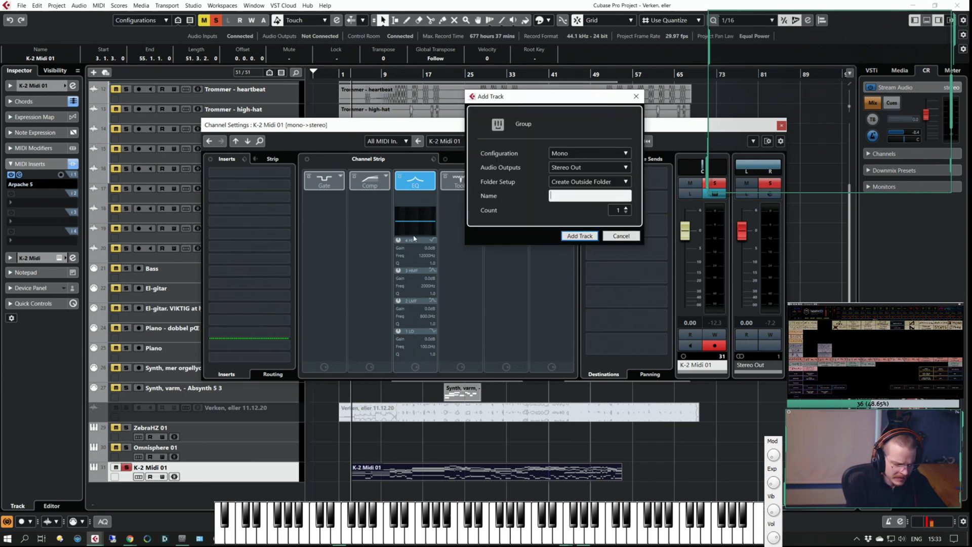
pyautogui.write('Synths')
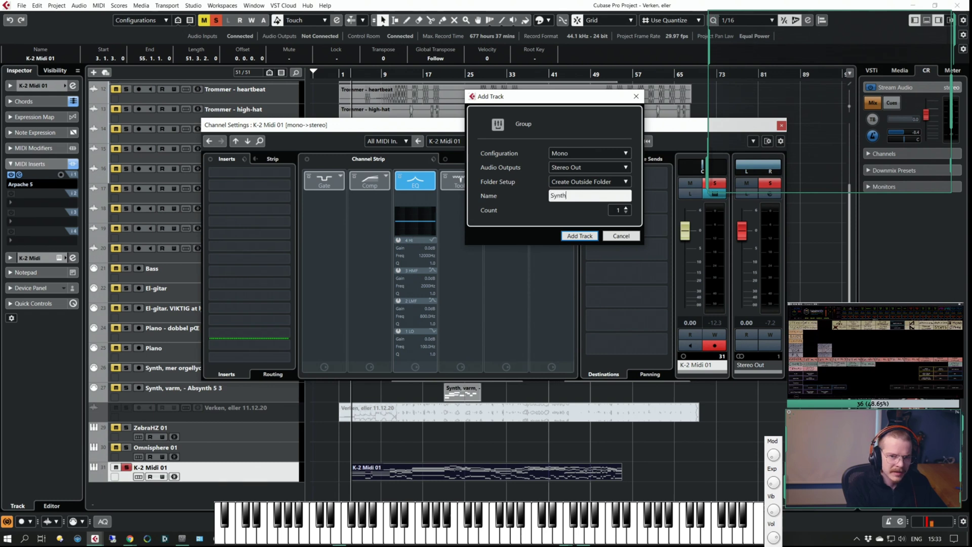
pyautogui.press('BackSpace')
pyautogui.press('BackSpace')
pyautogui.press('BackSpace')
pyautogui.press('BackSpace')
pyautogui.press('BackSpace')
pyautogui.press('BackSpace')
pyautogui.write('K')
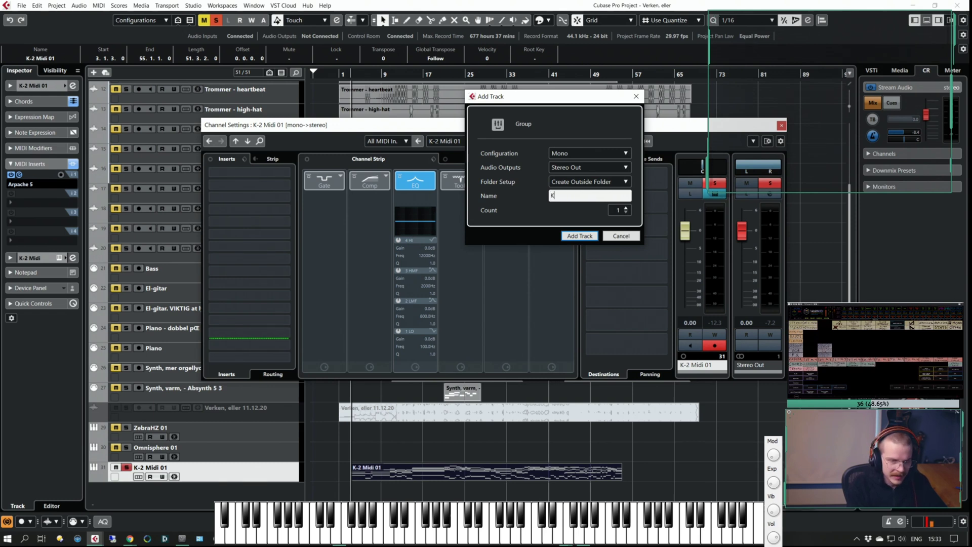
pyautogui.write('-2')
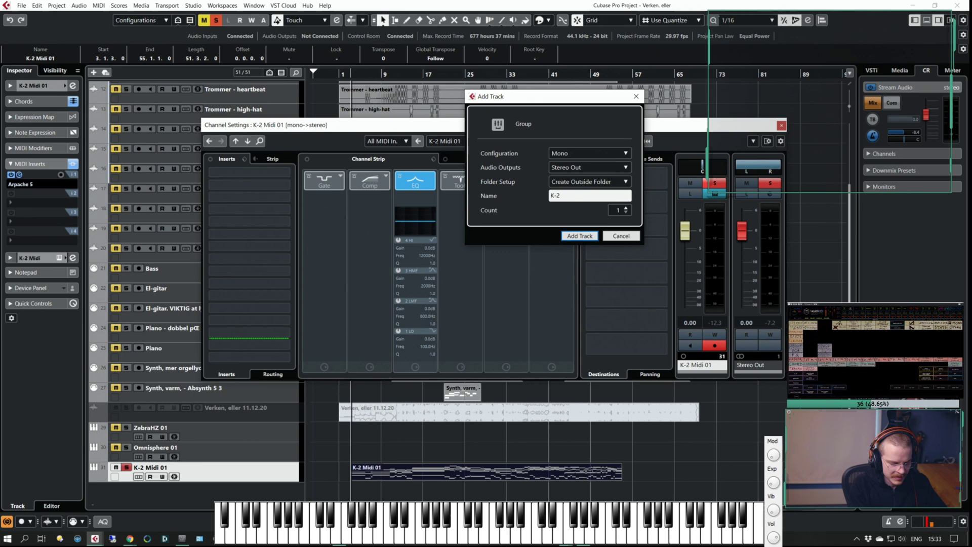
pyautogui.write(' Group')
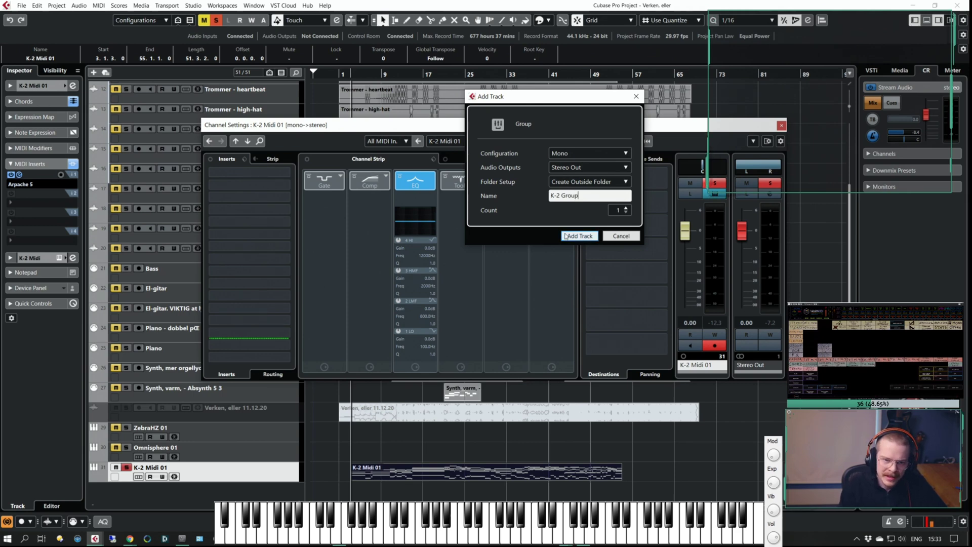
pyautogui.click(580, 235)
pyautogui.click(781, 125)
pyautogui.scroll(-1, 589, 259)
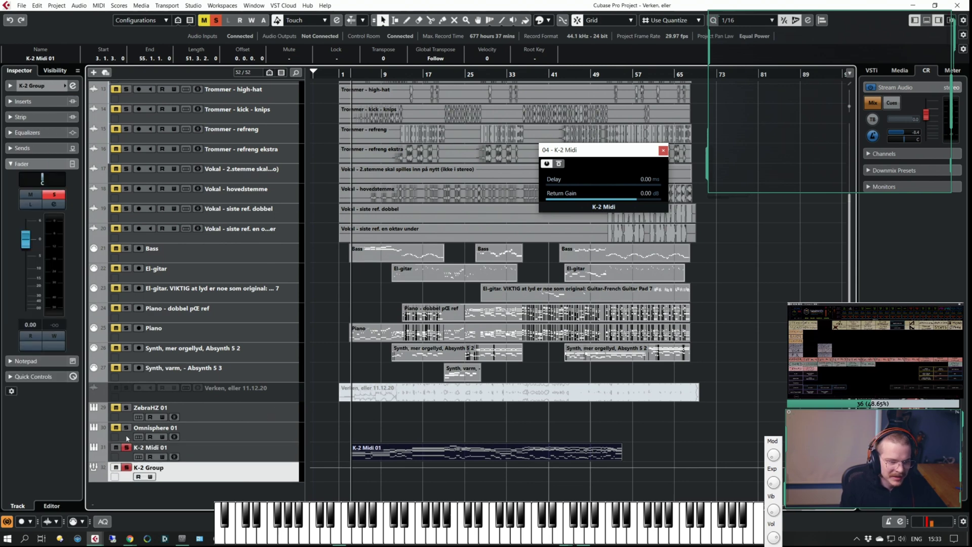
# Clear all solos and set up a new audio track with input from the K-2 Group bus
pyautogui.press('s')
pyautogui.doubleClick(188, 470)
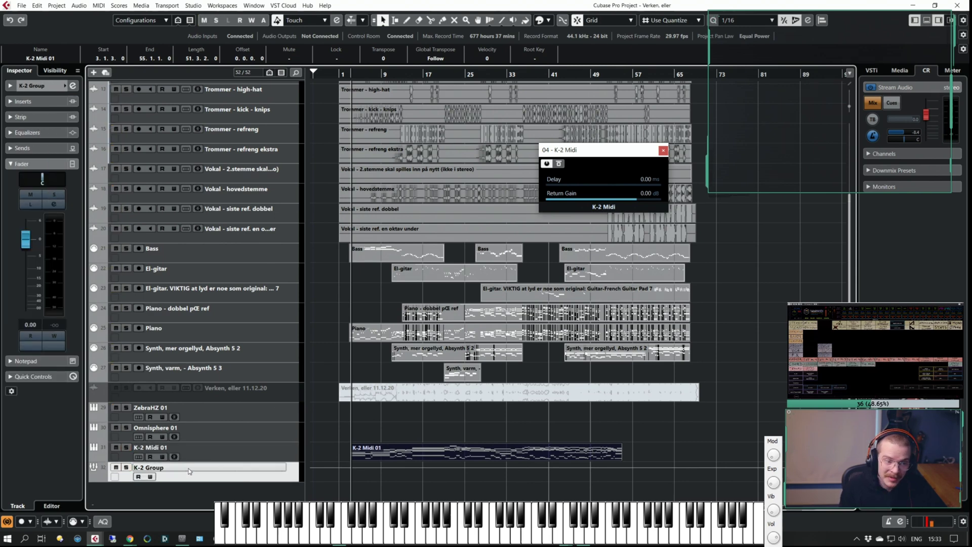
pyautogui.rightClick(178, 497)
pyautogui.click(213, 258)
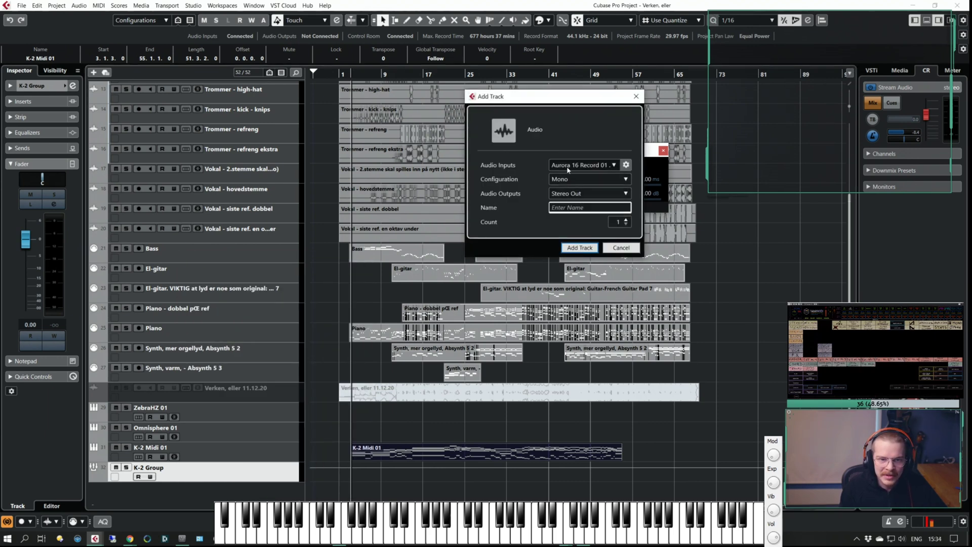
pyautogui.click(568, 166)
pyautogui.click(564, 215)
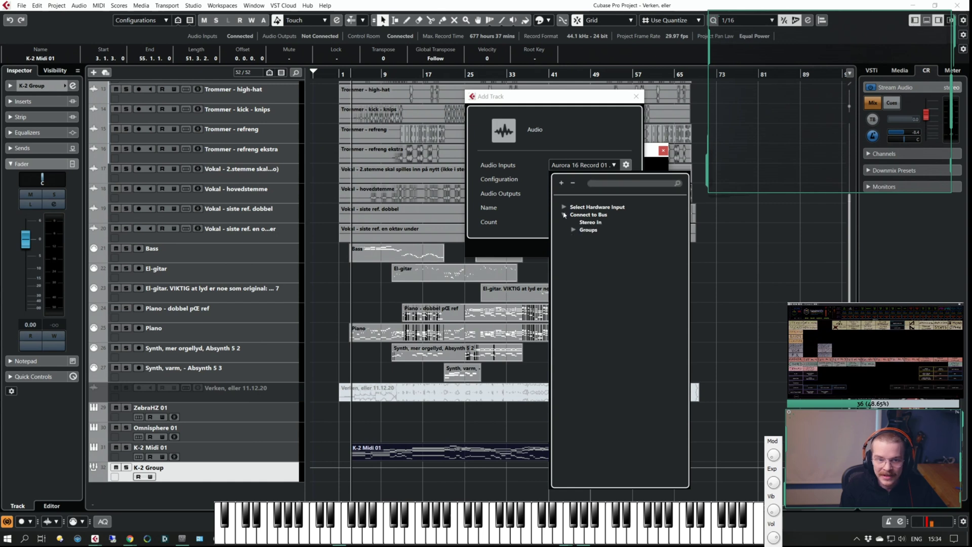
pyautogui.click(574, 230)
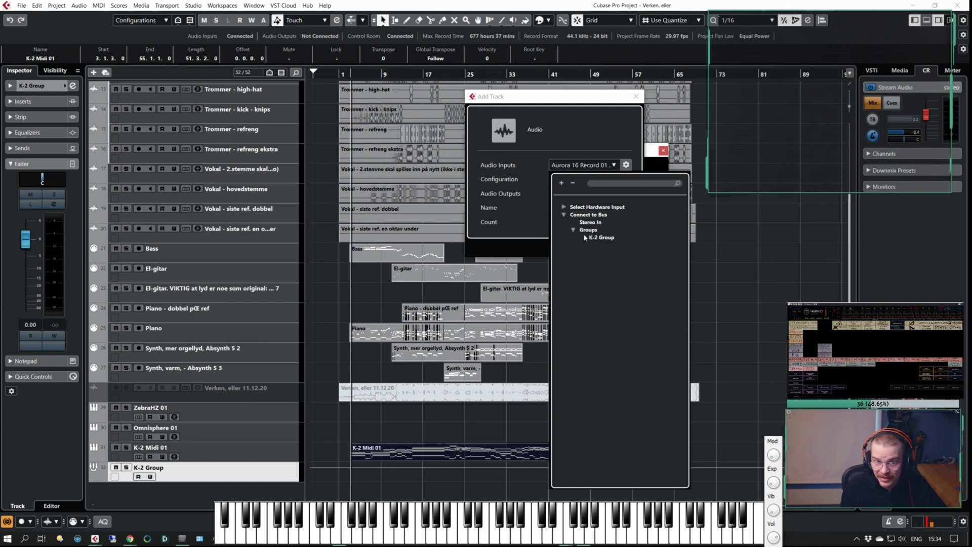
pyautogui.click(592, 237)
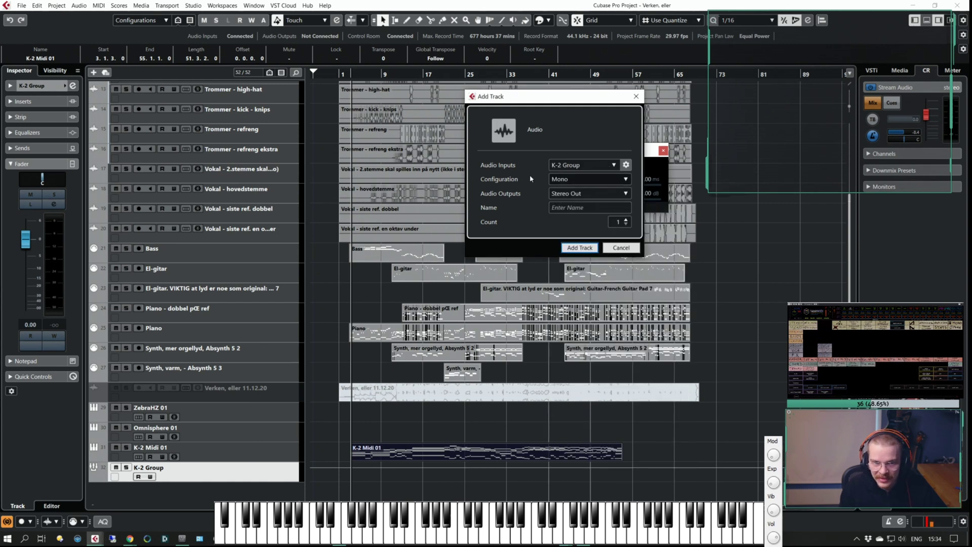
# Name the new audio track 'K-2 Record' and add it
pyautogui.click(570, 210)
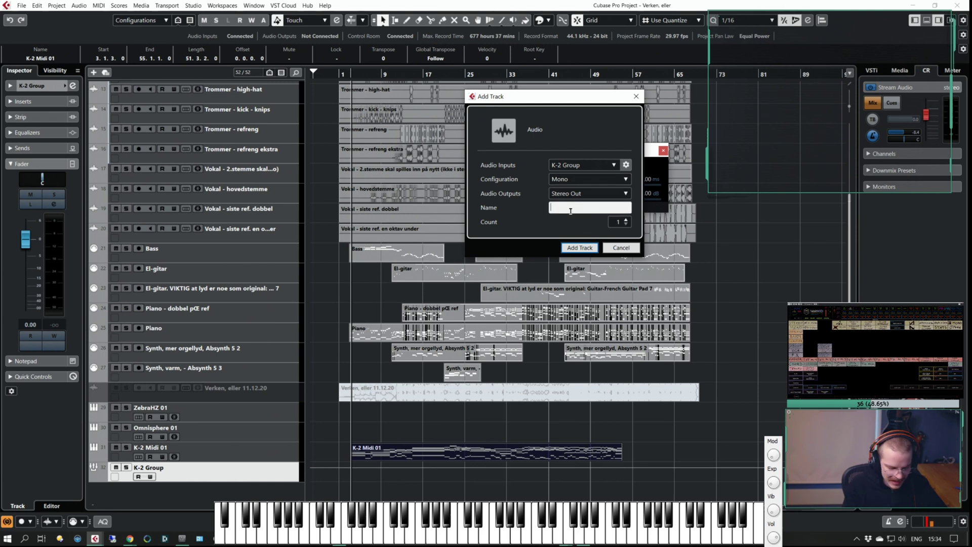
pyautogui.write('K-2')
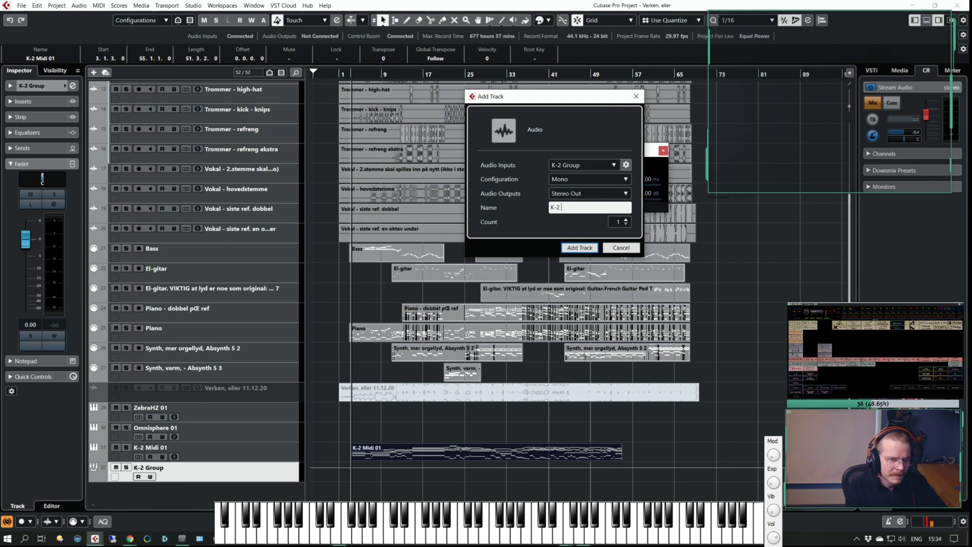
pyautogui.write('ecord')
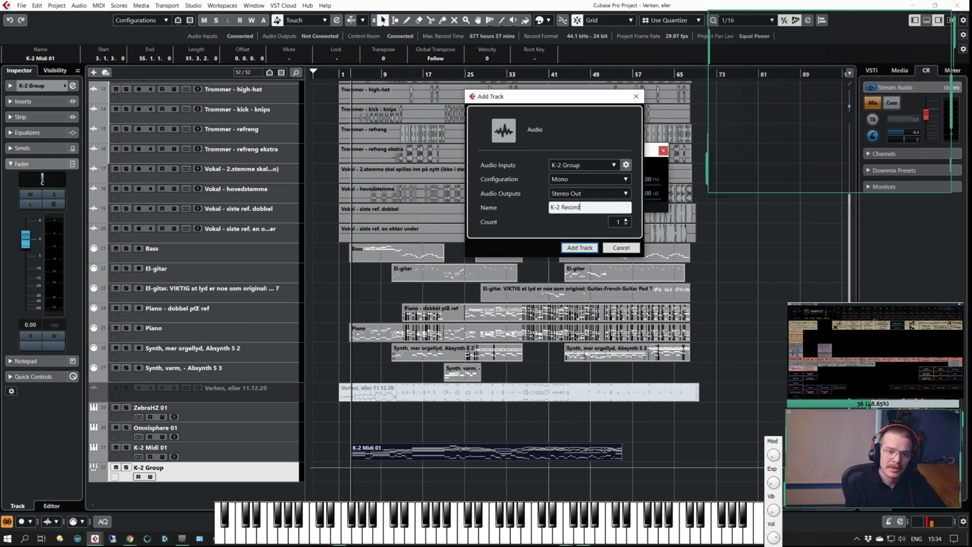
pyautogui.press('Return')
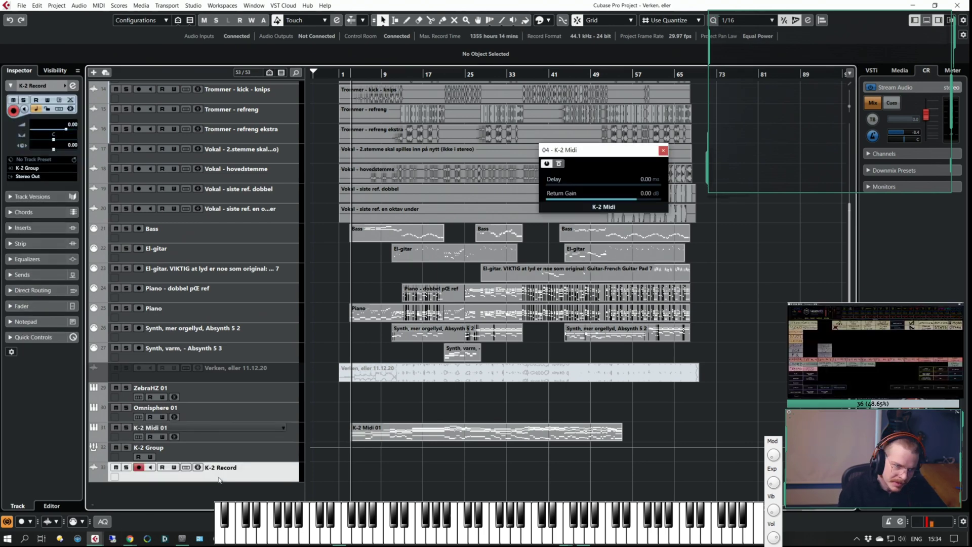
# Record the K-2 Record_03 take on K-2 Record, then select it and zoom in horizontally
pyautogui.press('s')
pyautogui.press('KP_Multiply')
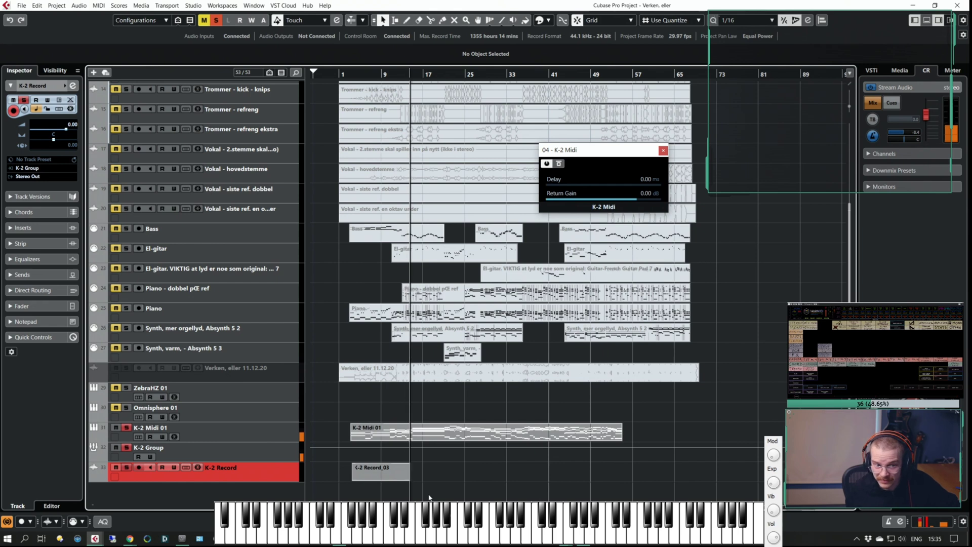
pyautogui.press('space')
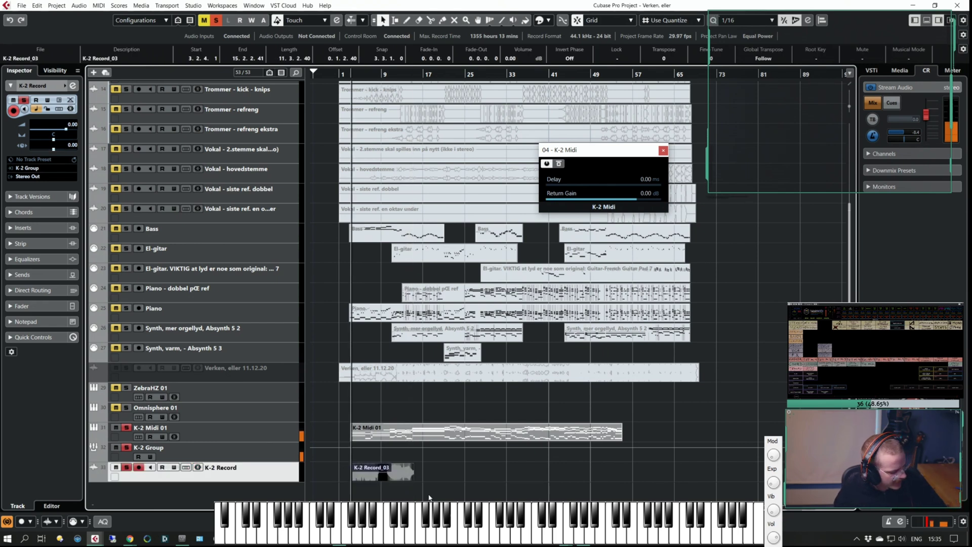
pyautogui.click(441, 461)
pyautogui.click(399, 470)
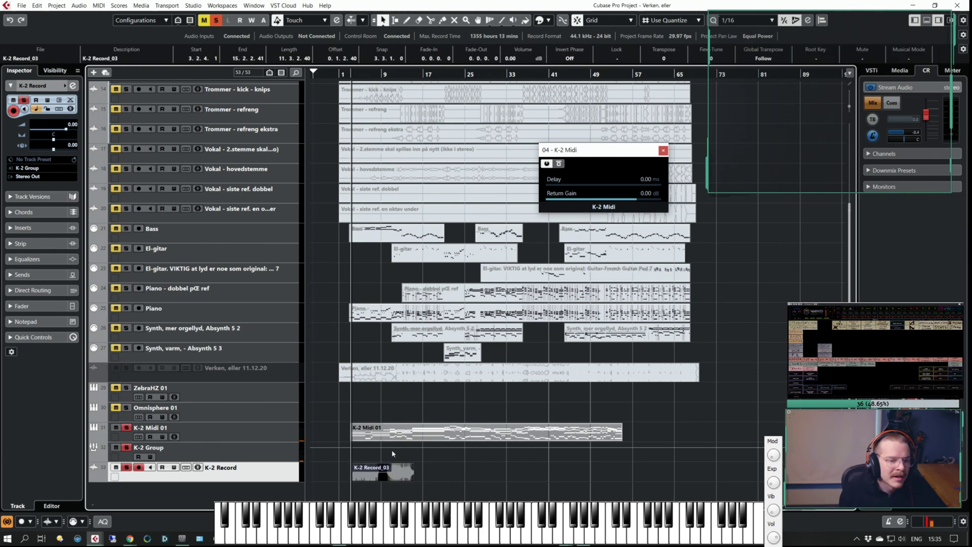
pyautogui.press('h')
pyautogui.press('h')
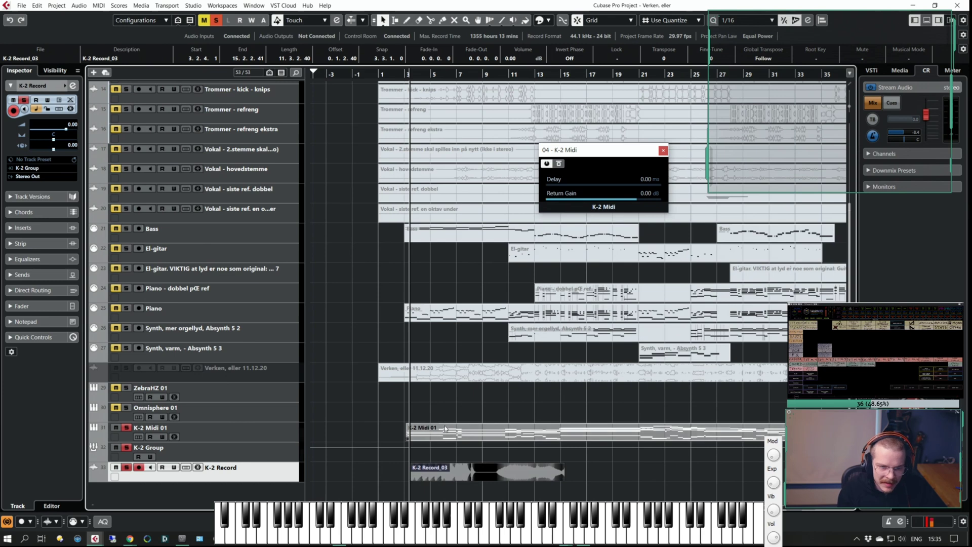
pyautogui.click(446, 434)
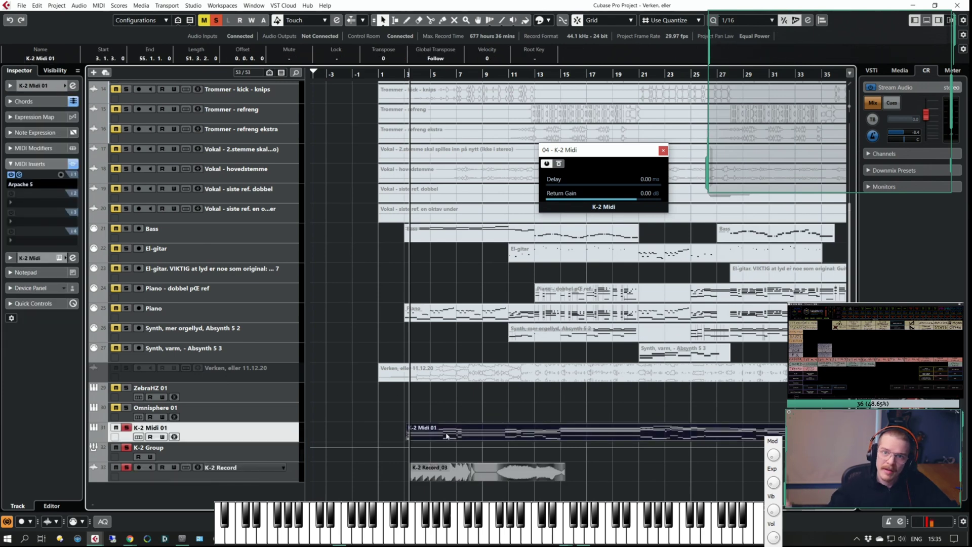
# Select the K-2 Midi 01 track and bypass its Arpache 5 MIDI insert
pyautogui.click(473, 475)
pyautogui.keyDown('ctrl'); pyautogui.click(239, 454); pyautogui.keyUp('ctrl')
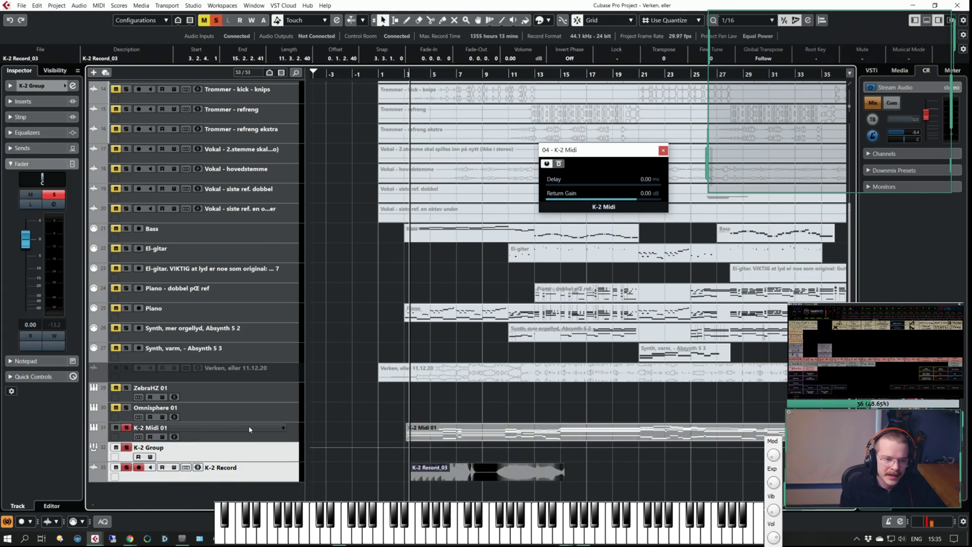
pyautogui.keyDown('ctrl'); pyautogui.click(250, 428); pyautogui.keyUp('ctrl')
pyautogui.click(184, 459)
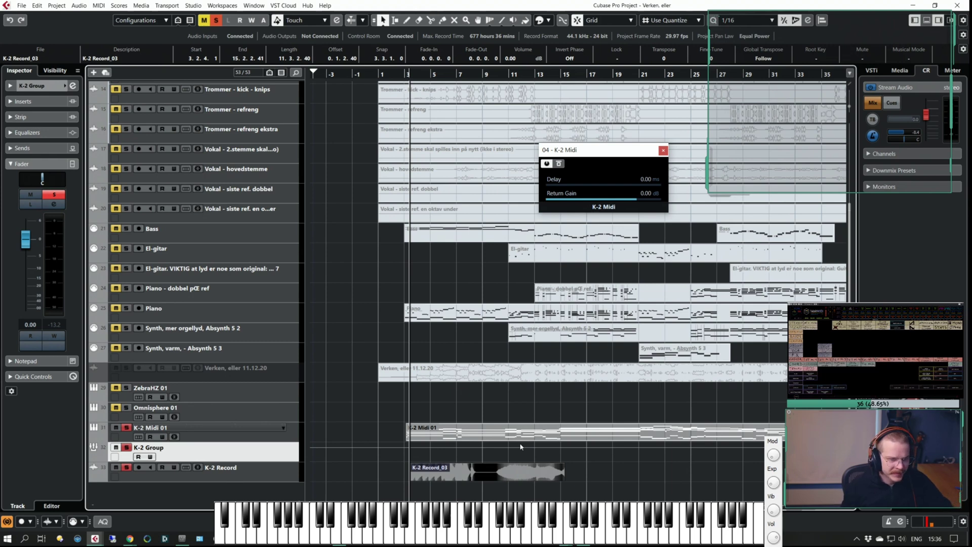
pyautogui.press('Up')
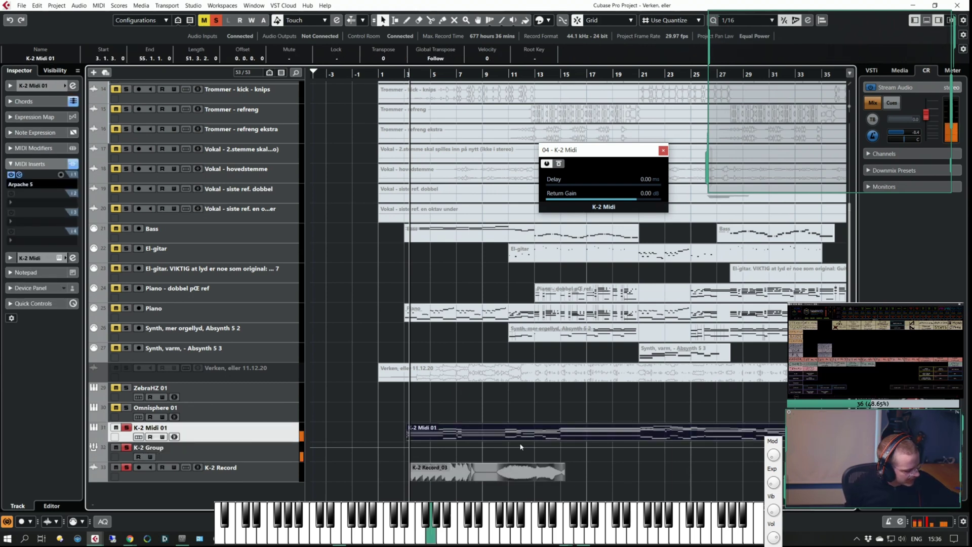
pyautogui.click(10, 174)
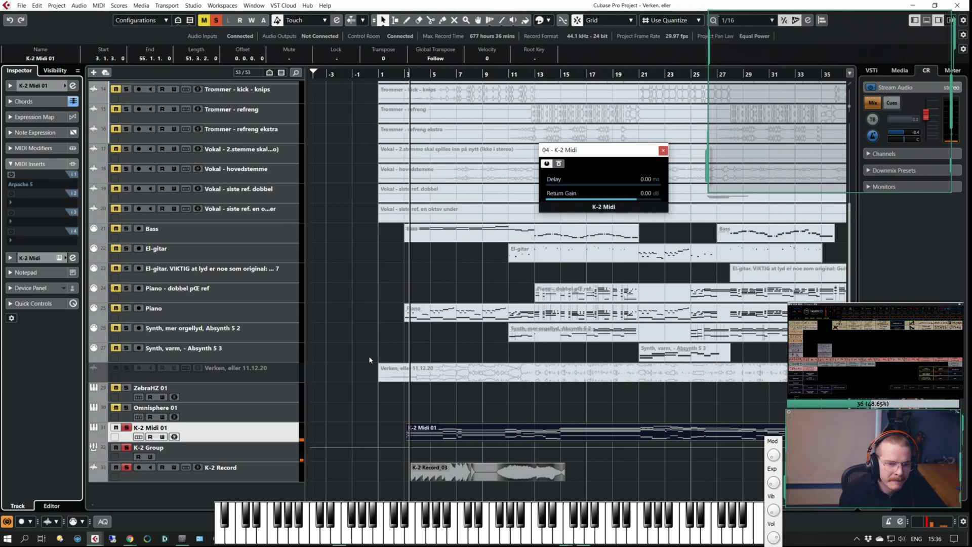
pyautogui.click(416, 415)
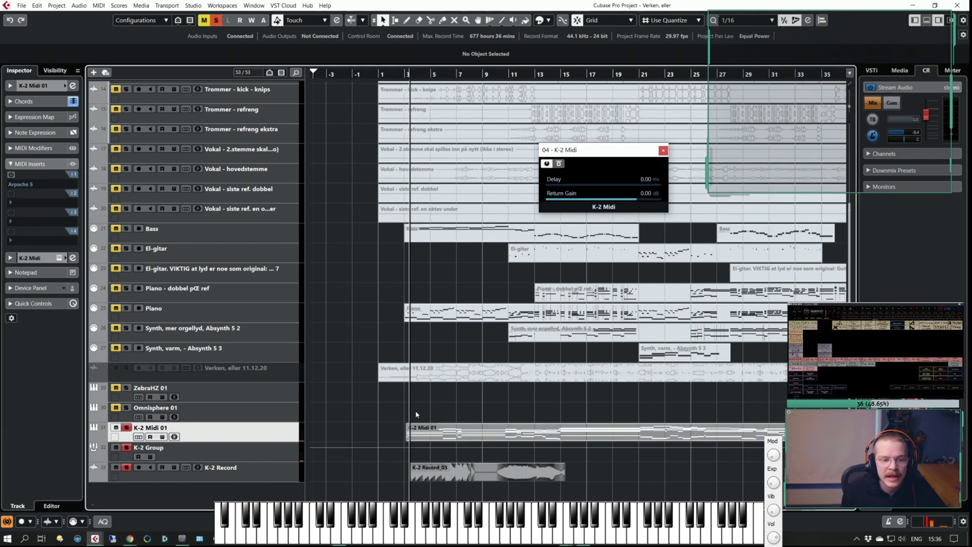